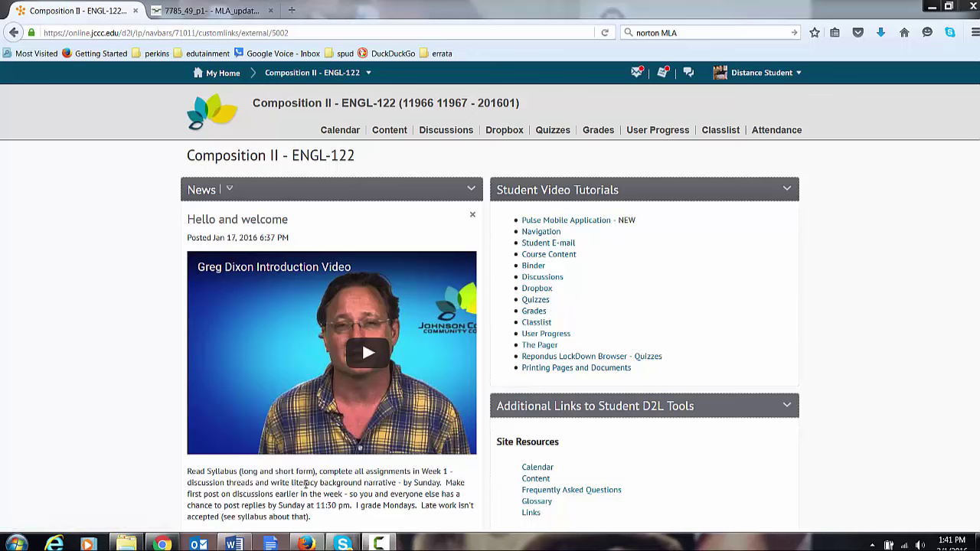
# - Open the Composition II - ENGL-122 course's Content table of contents
pyautogui.click(388, 131)
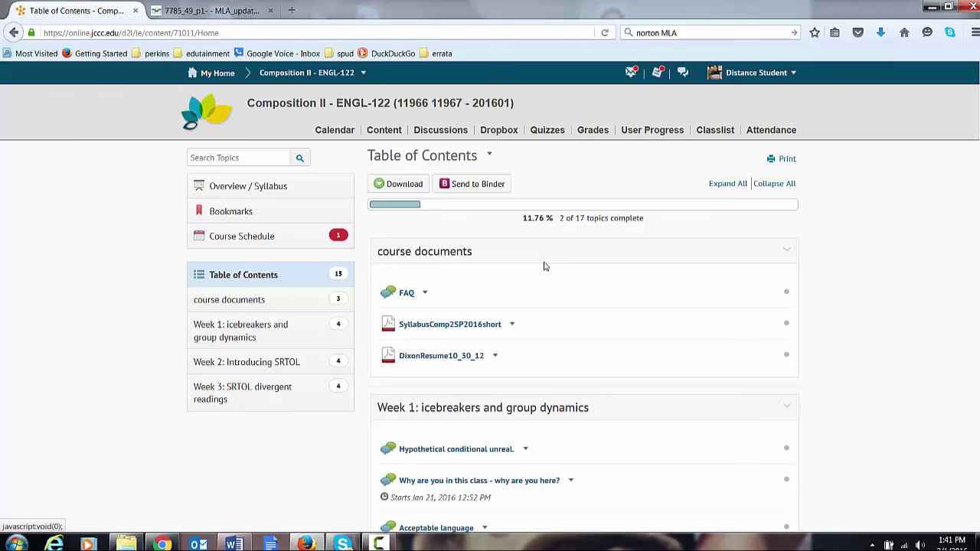
# - Expand Week 3: SRTOL divergent readings and open 'LP and homework: week 3 (read first).'
pyautogui.click(511, 250)
pyautogui.scroll(-10, 511, 247)
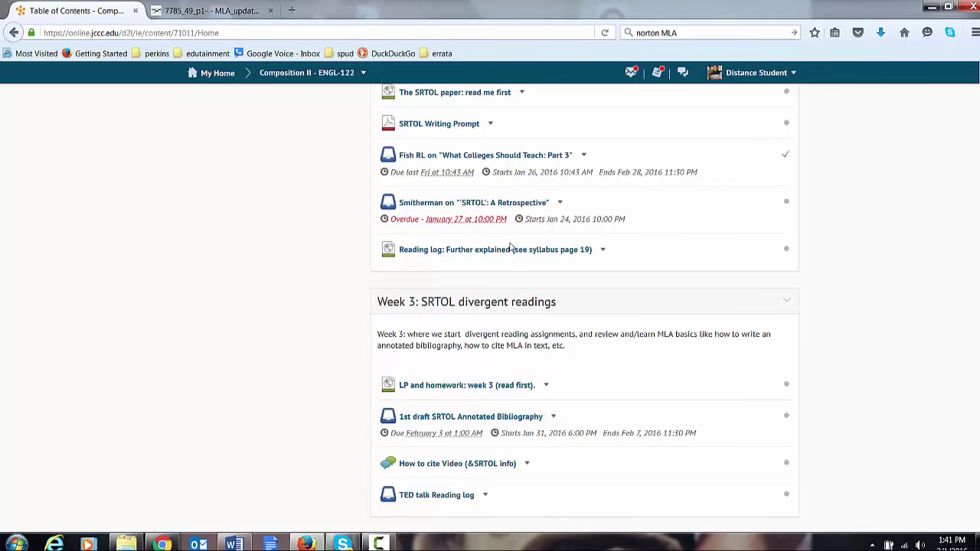
pyautogui.scroll(8, 477, 253)
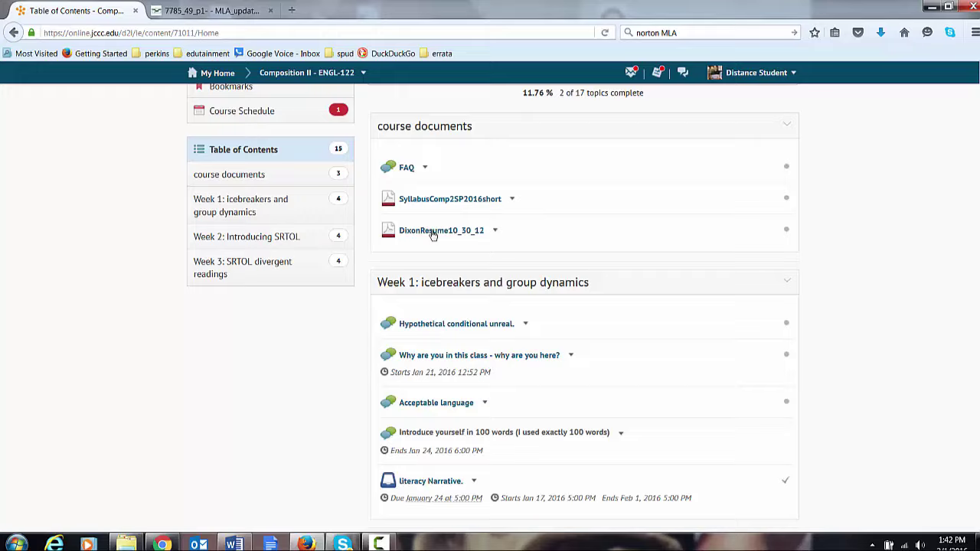
pyautogui.scroll(3, 339, 227)
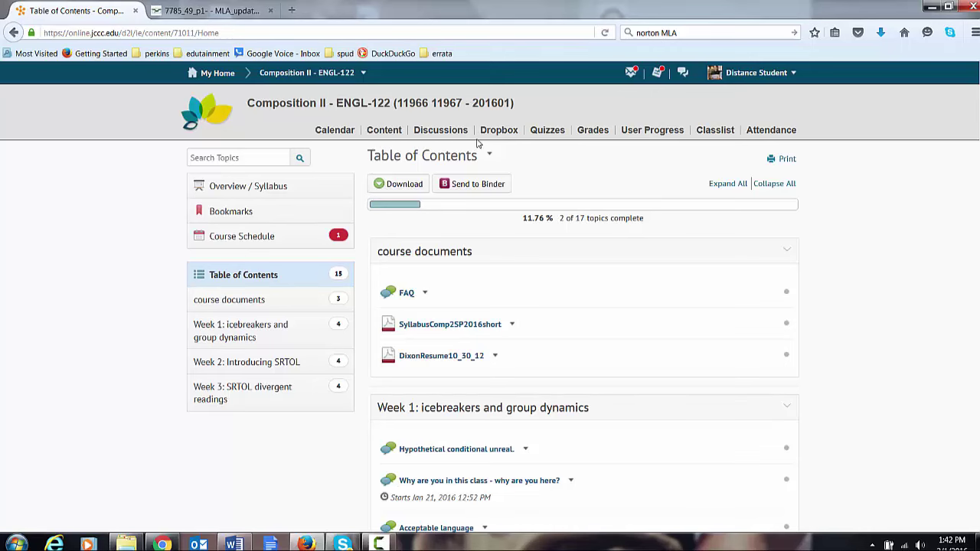
pyautogui.scroll(-5, 477, 144)
pyautogui.scroll(3, 476, 228)
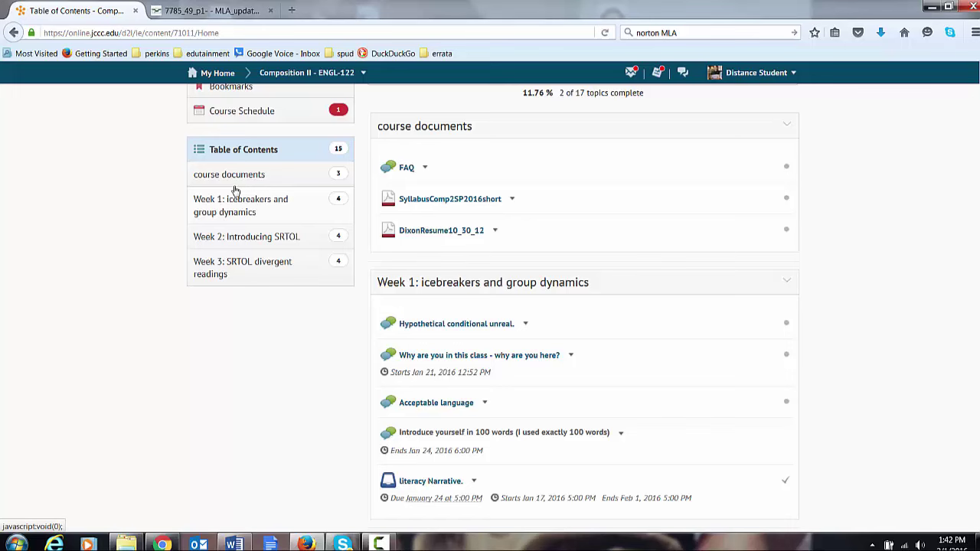
pyautogui.click(216, 274)
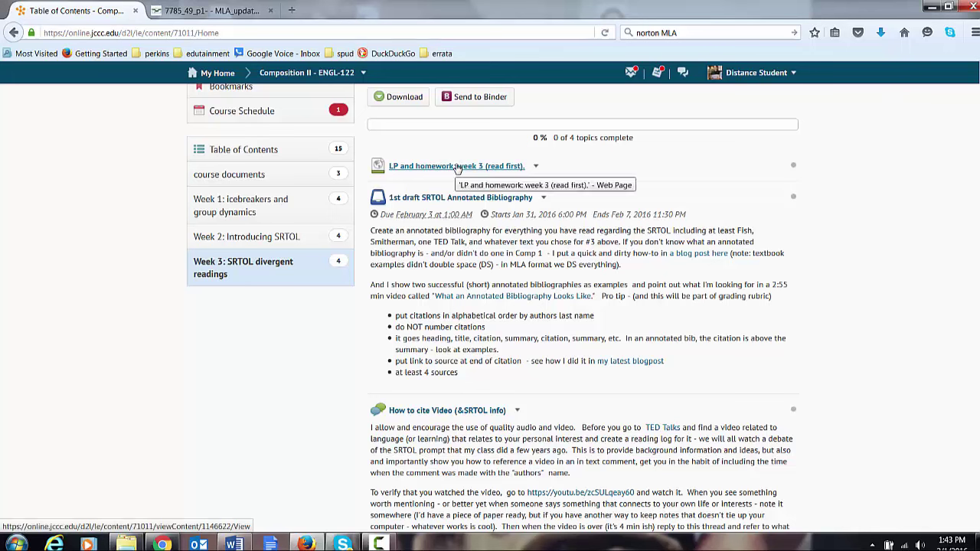
pyautogui.click(485, 167)
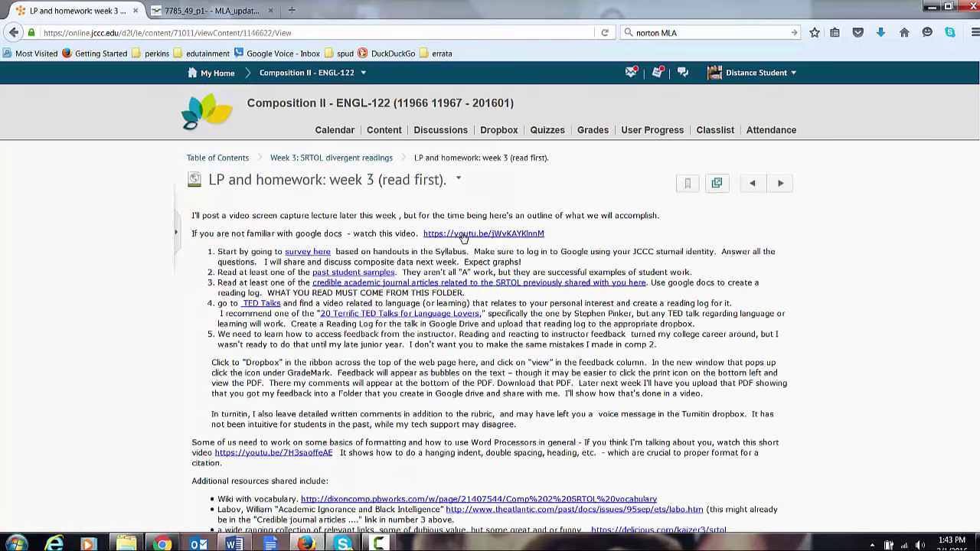
# - Read the week 3 assignment outline, then return via the Week 3: SRTOL divergent readings breadcrumb
pyautogui.scroll(-4, 461, 236)
pyautogui.scroll(3, 463, 234)
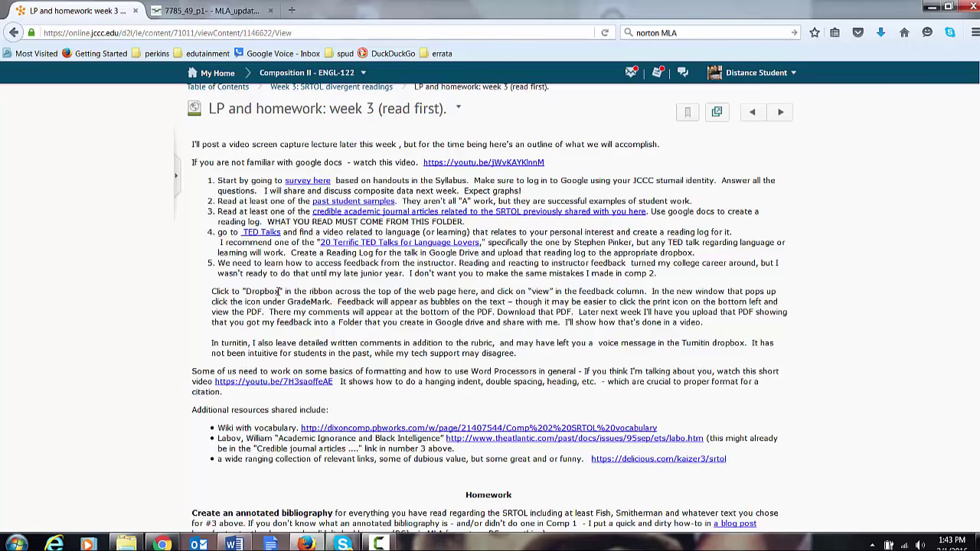
pyautogui.scroll(-5, 279, 337)
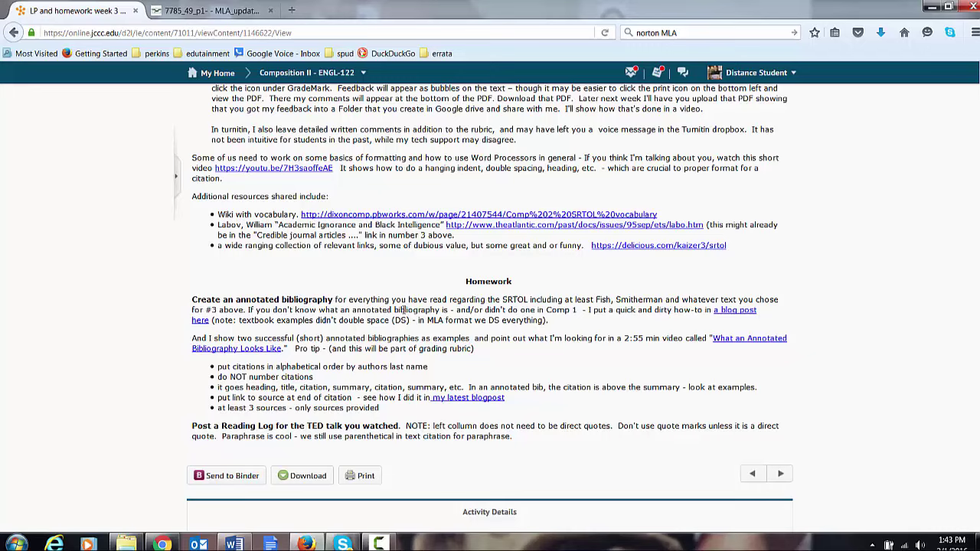
pyautogui.scroll(3, 404, 309)
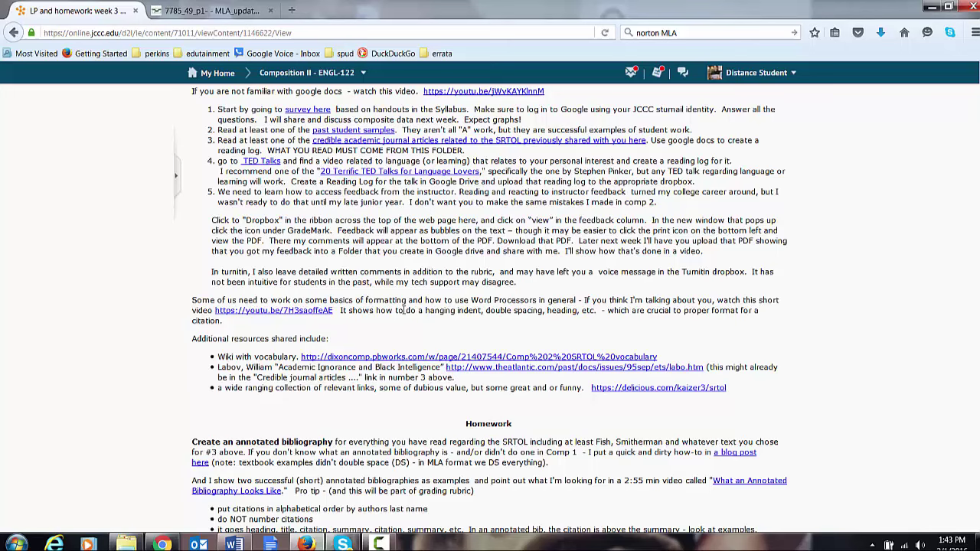
pyautogui.scroll(3, 404, 310)
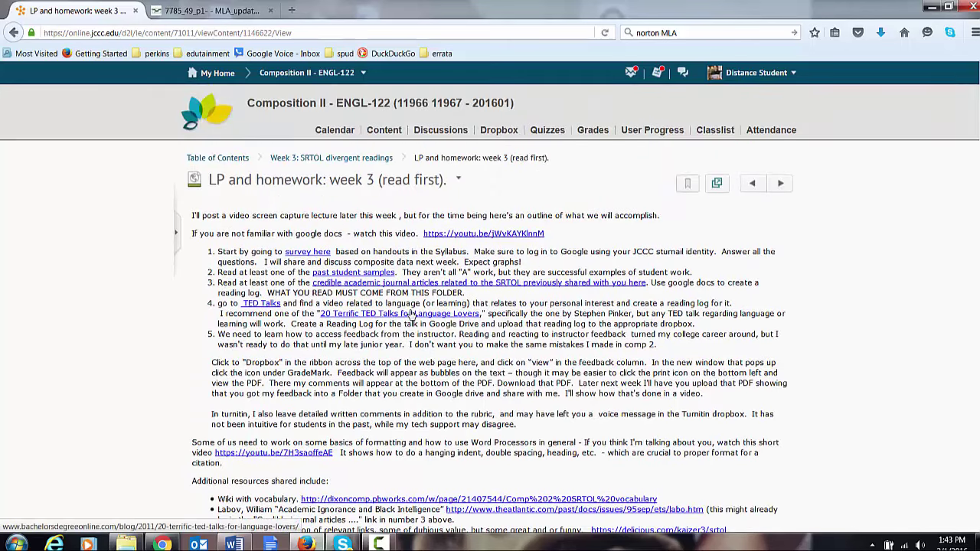
pyautogui.scroll(-8, 620, 337)
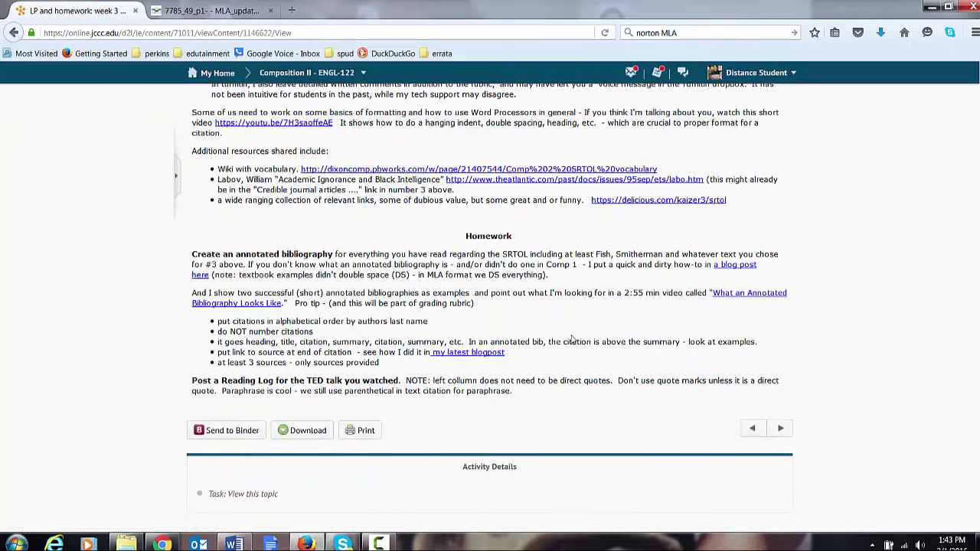
pyautogui.scroll(3, 574, 340)
pyautogui.scroll(2, 572, 339)
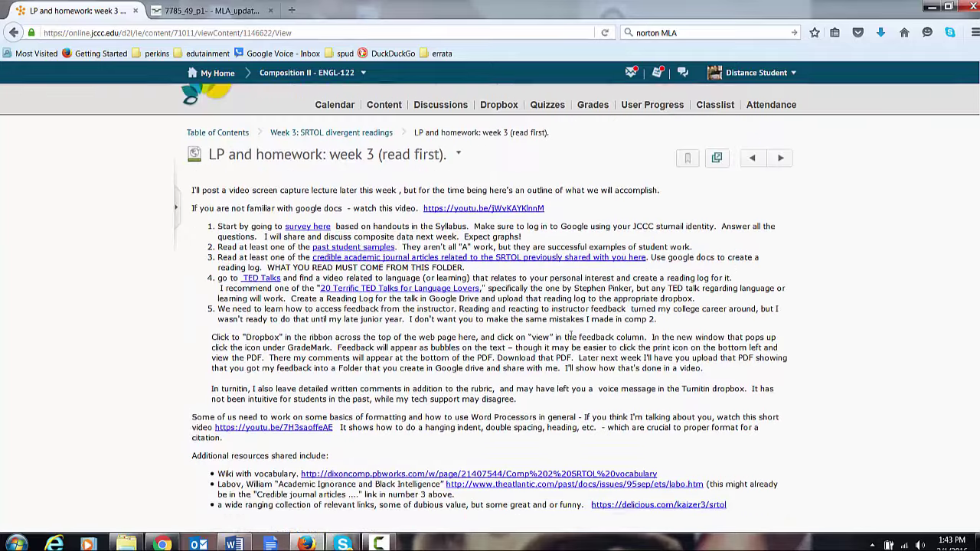
pyautogui.click(377, 160)
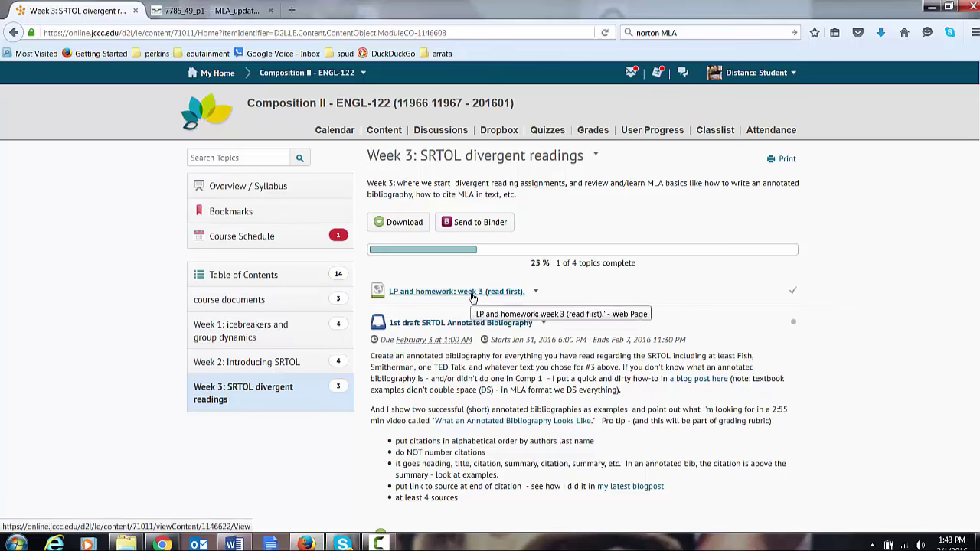
# - Scroll through the Week 3 topics, including the 1st draft SRTOL Annotated Bibliography due February 3
pyautogui.scroll(-2, 472, 299)
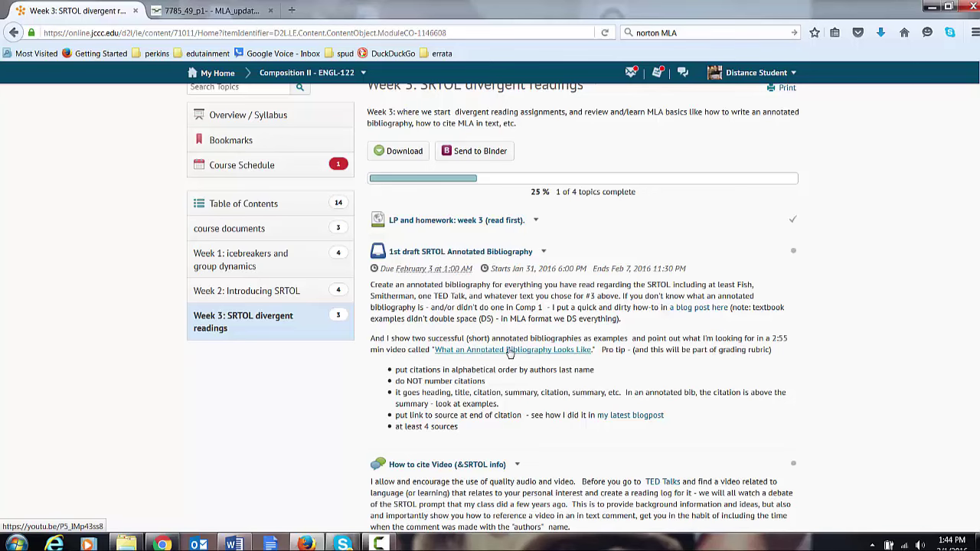
pyautogui.scroll(-3, 510, 352)
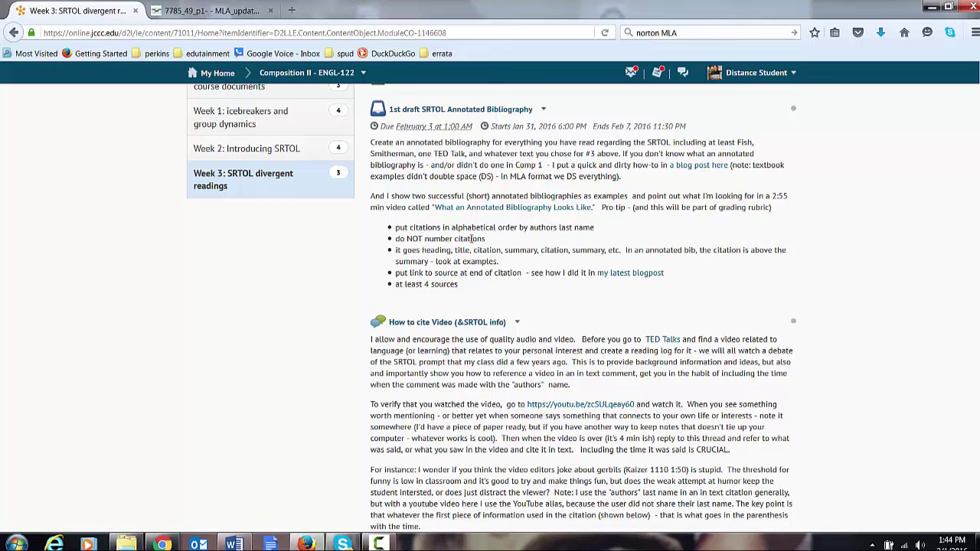
pyautogui.scroll(-4, 473, 237)
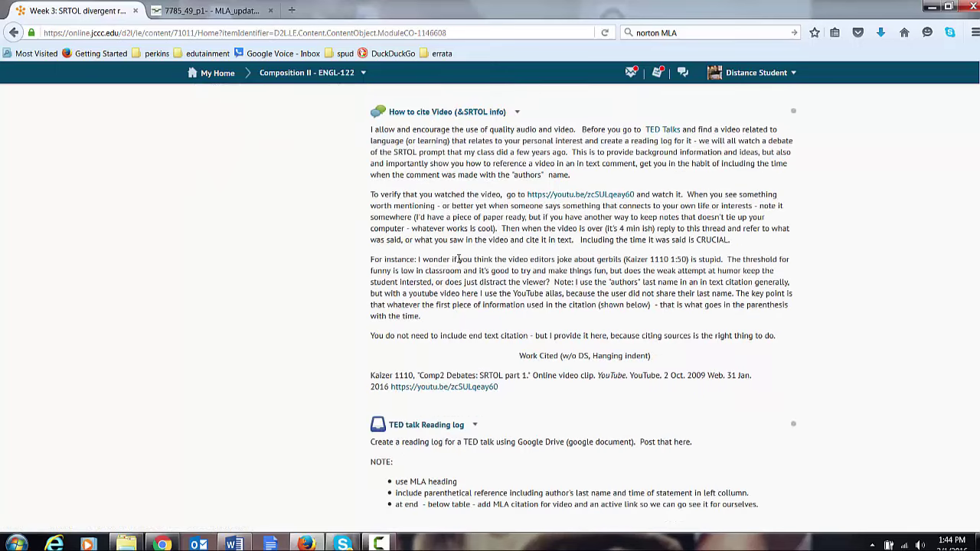
pyautogui.scroll(1, 456, 379)
pyautogui.scroll(-1, 456, 379)
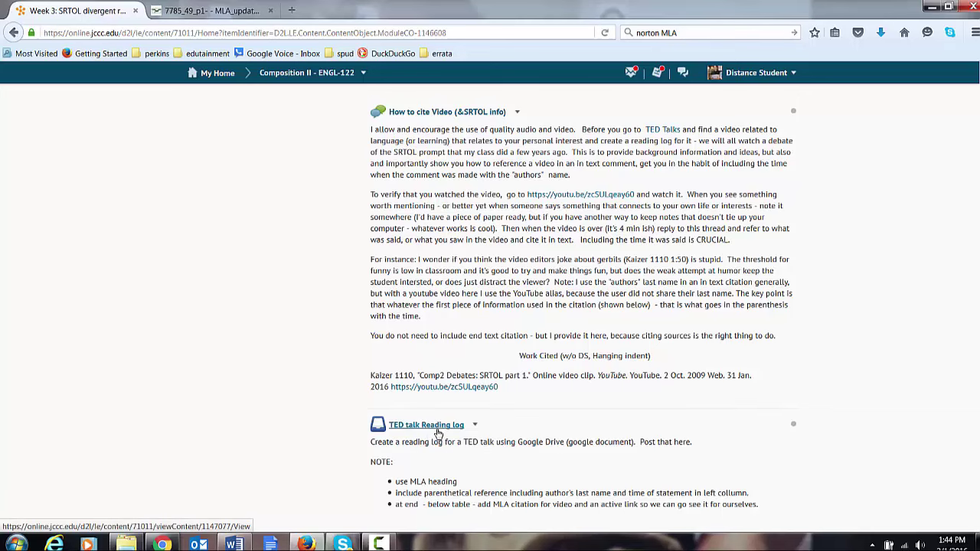
pyautogui.scroll(2, 439, 435)
pyautogui.scroll(9, 439, 435)
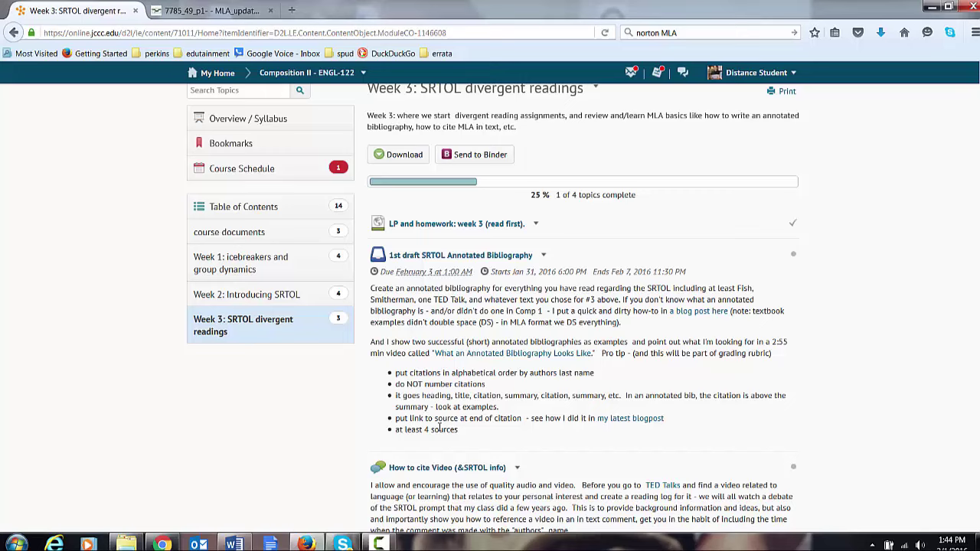
pyautogui.scroll(-11, 440, 432)
pyautogui.scroll(8, 442, 430)
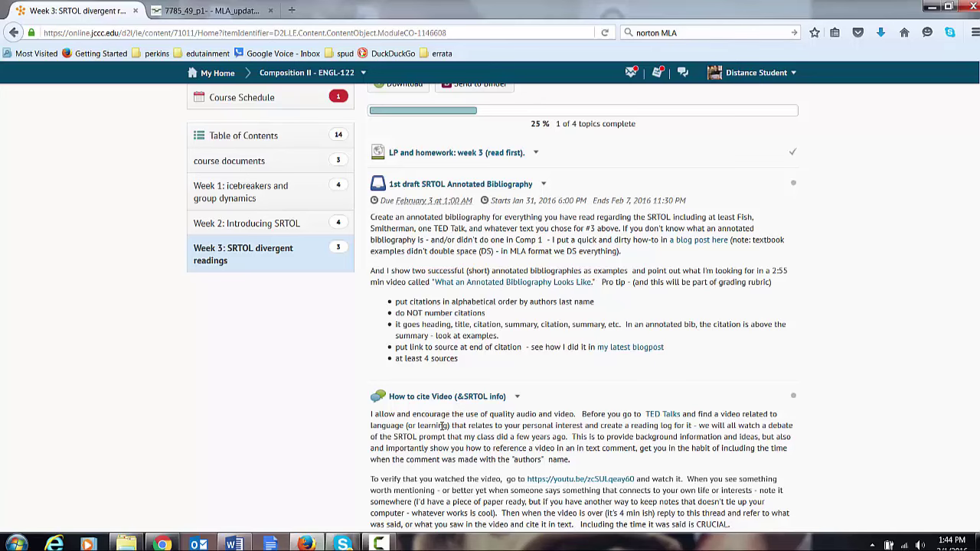
pyautogui.scroll(3, 442, 426)
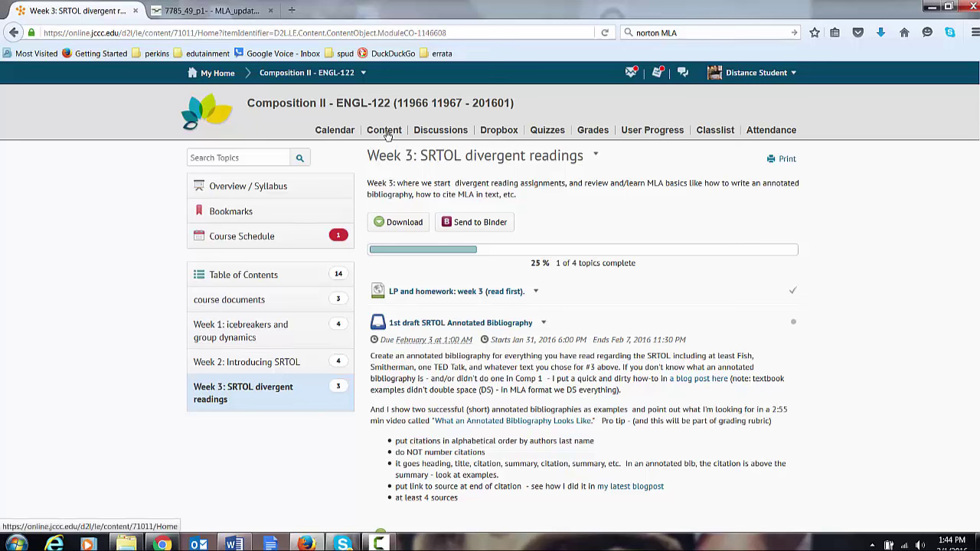
# - From the Dropbox folder list, view the literacy Narrative feedback with its three submitted files
pyautogui.click(387, 134)
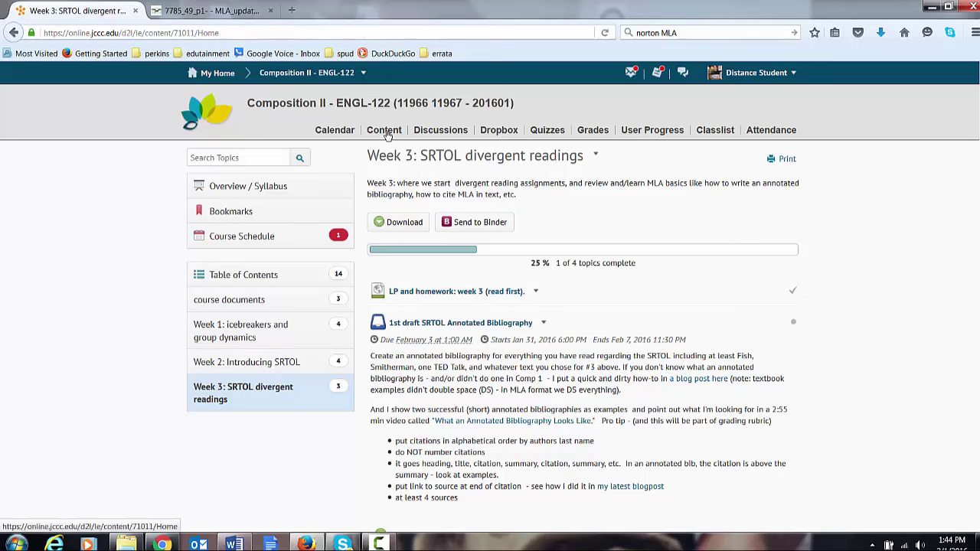
pyautogui.click(499, 131)
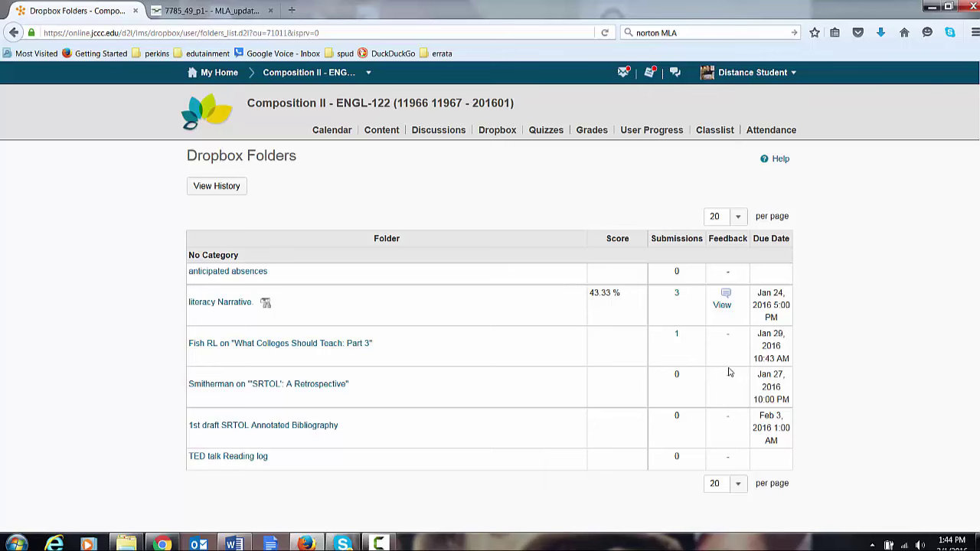
pyautogui.click(724, 307)
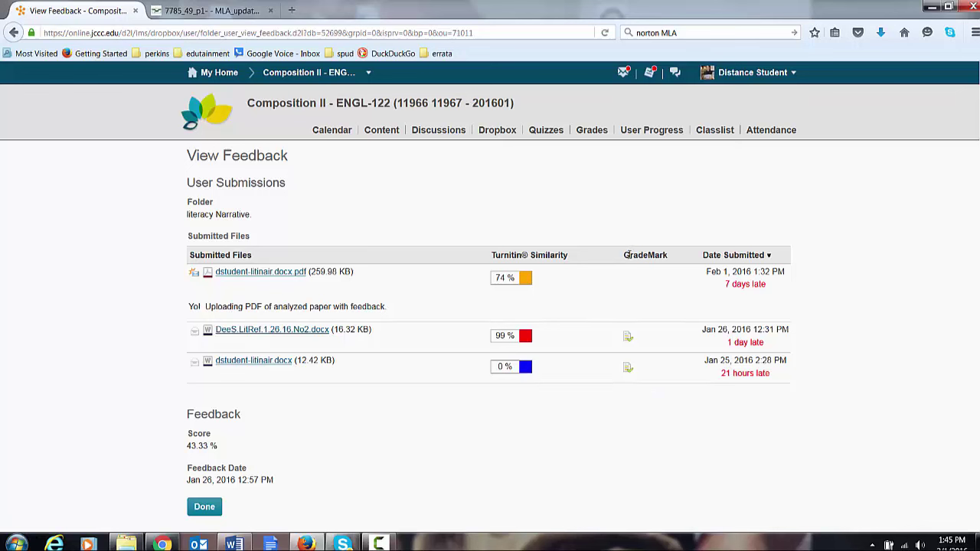
# - Open dstudent-litinair.docx in GradeMark and look over its marked-up text
pyautogui.click(627, 368)
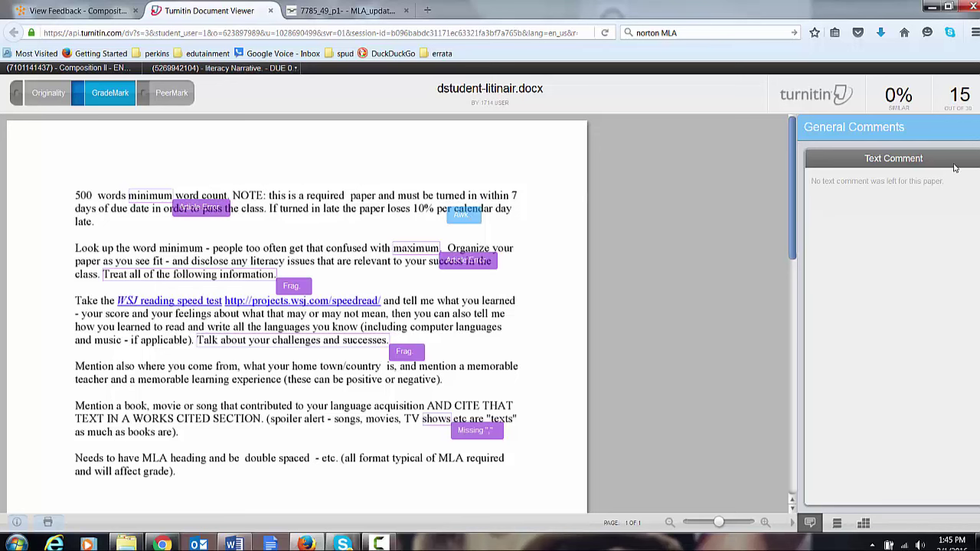
pyautogui.scroll(-1, 405, 250)
pyautogui.moveTo(212, 172)
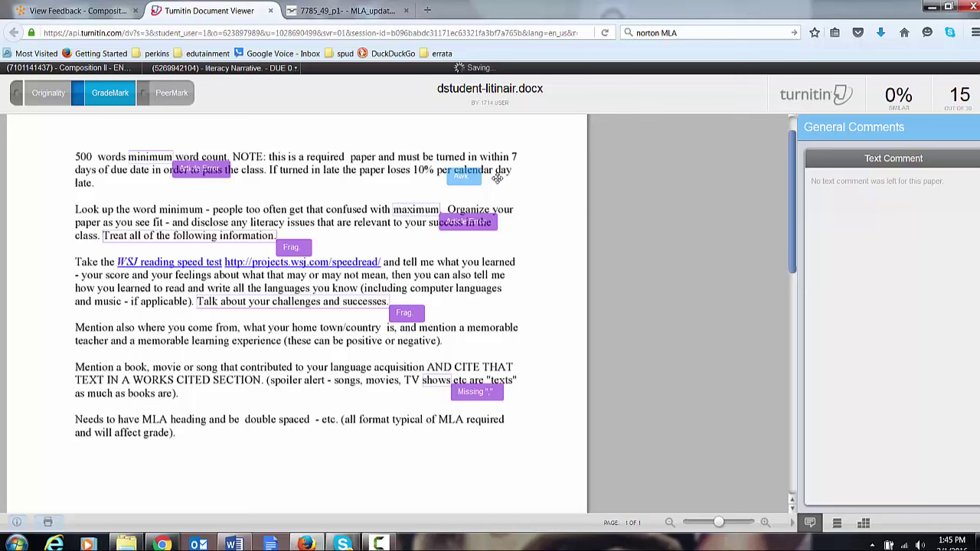
pyautogui.moveTo(478, 175)
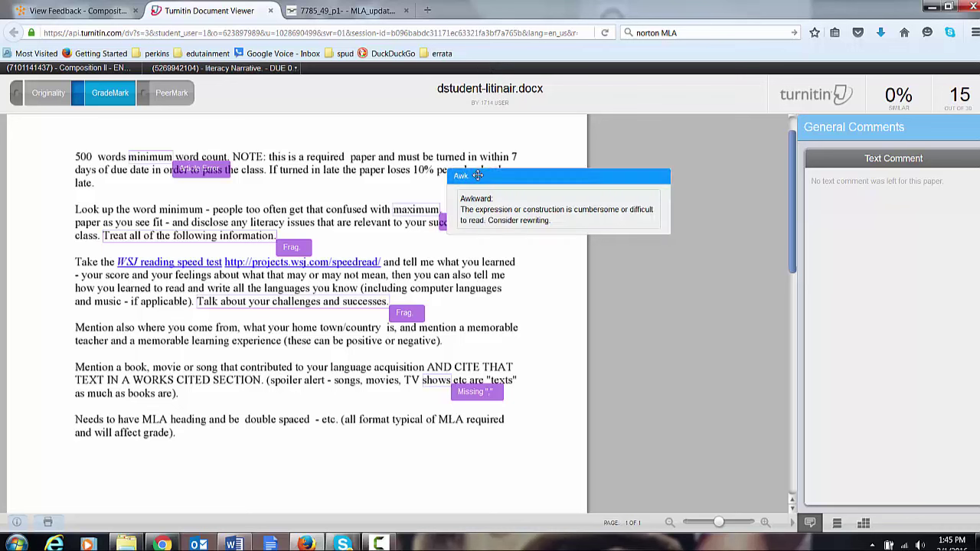
pyautogui.moveTo(293, 250)
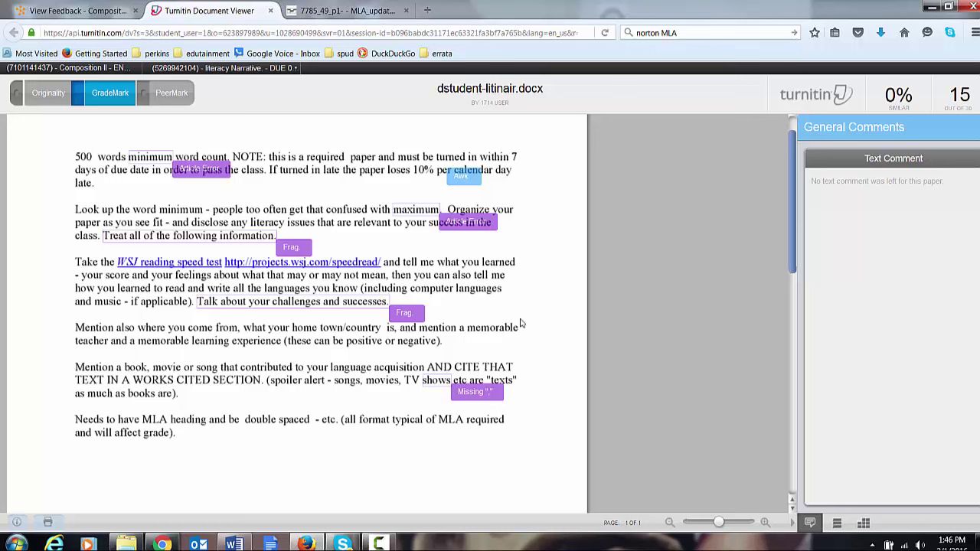
pyautogui.moveTo(474, 392)
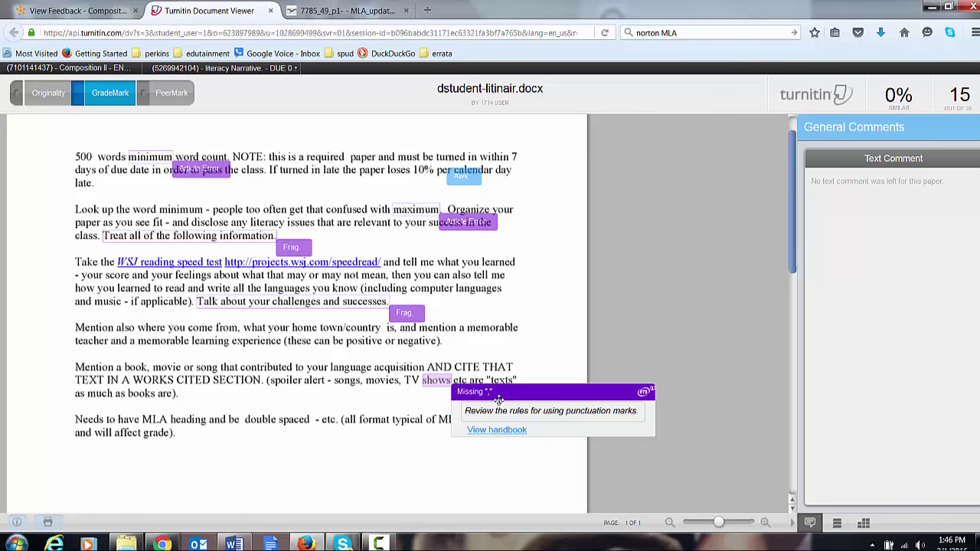
pyautogui.scroll(-1, 505, 399)
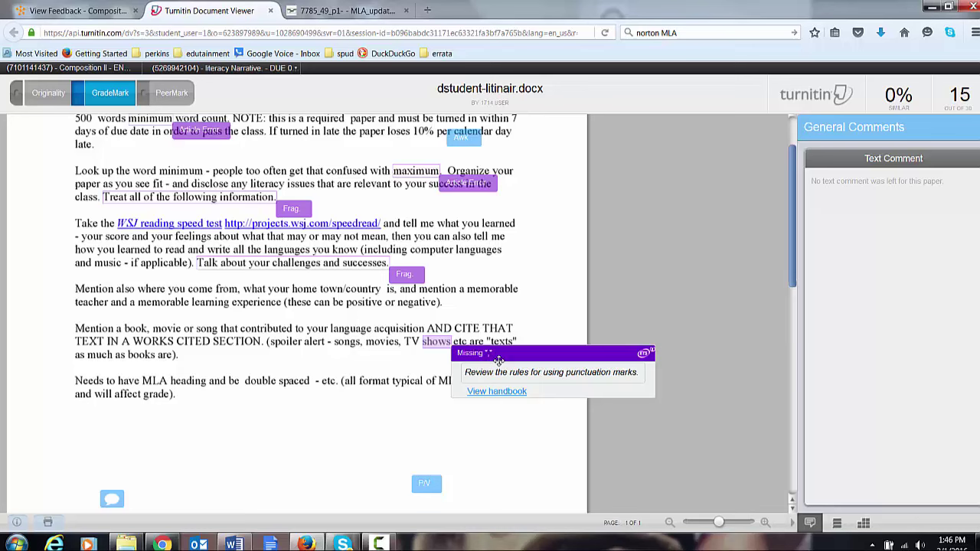
# - Read the passive-voice P/V comment and the instructor's free-text comment
pyautogui.click(424, 483)
pyautogui.scroll(-4, 243, 360)
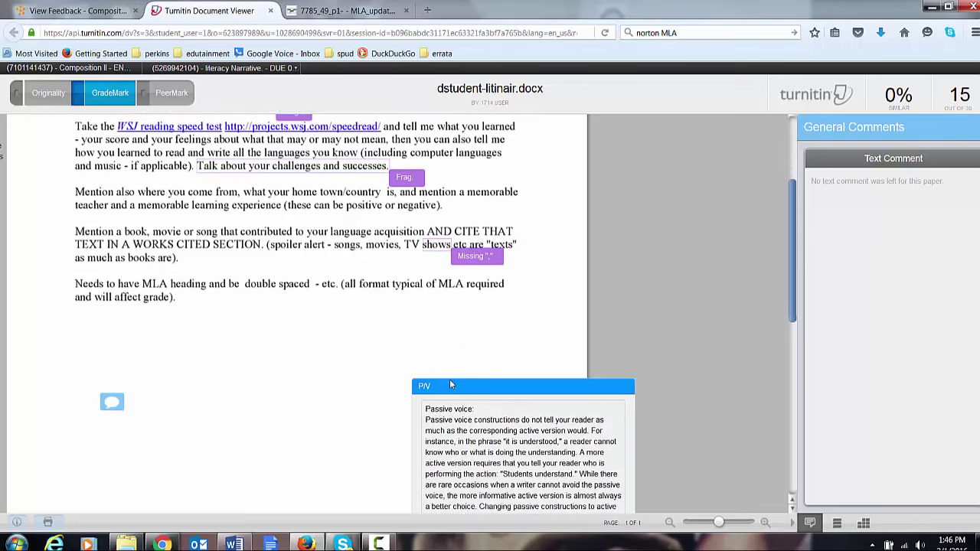
pyautogui.click(112, 344)
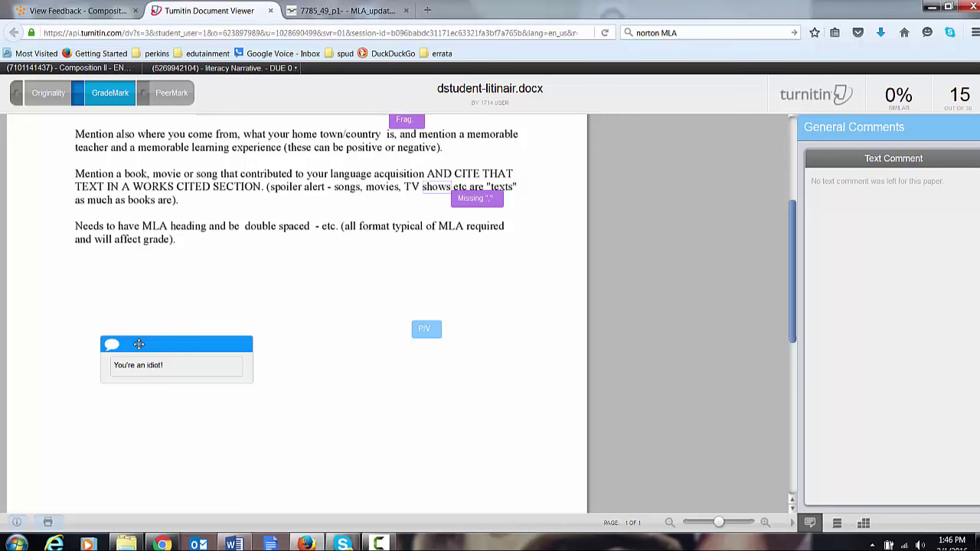
pyautogui.click(267, 351)
pyautogui.scroll(-2, 261, 353)
pyautogui.scroll(-2, 283, 367)
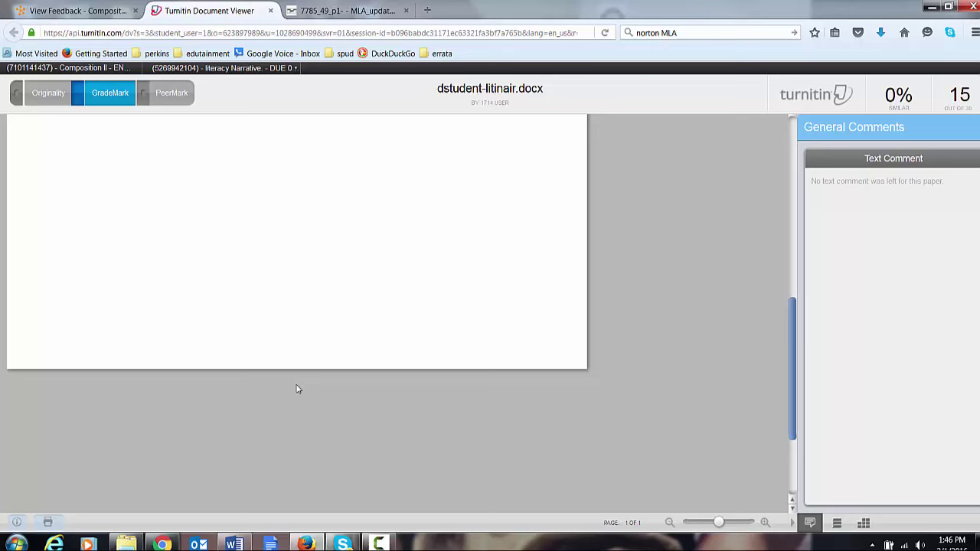
# - Check the Comp2OnlineLitReflection rubric scores, totalling 15 out of 30
pyautogui.click(863, 523)
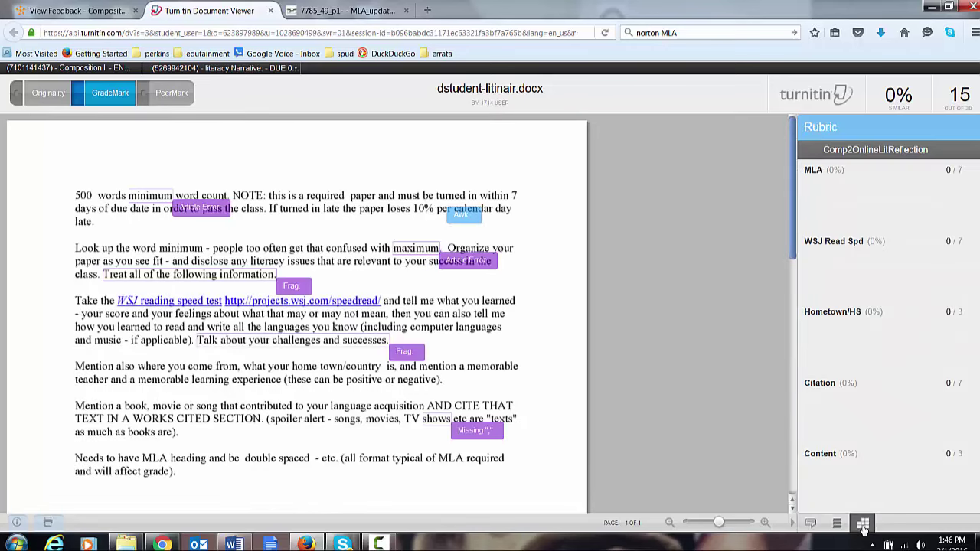
pyautogui.scroll(-3, 911, 443)
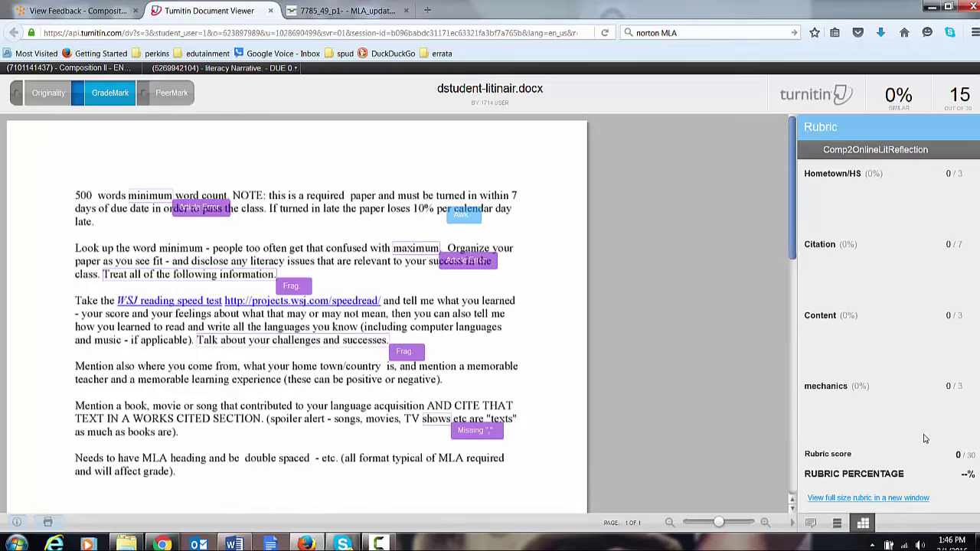
pyautogui.scroll(1, 926, 396)
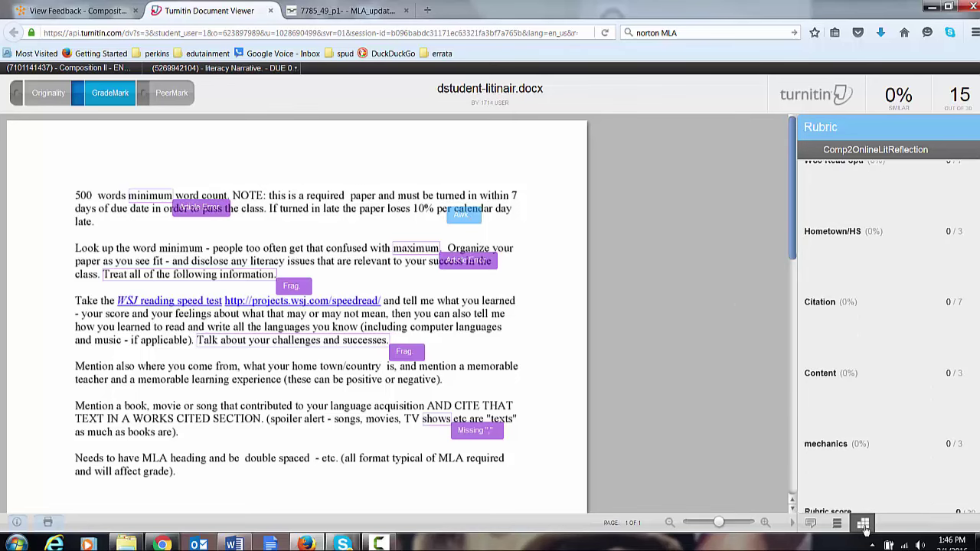
pyautogui.hotkey('ctrl', 'w')
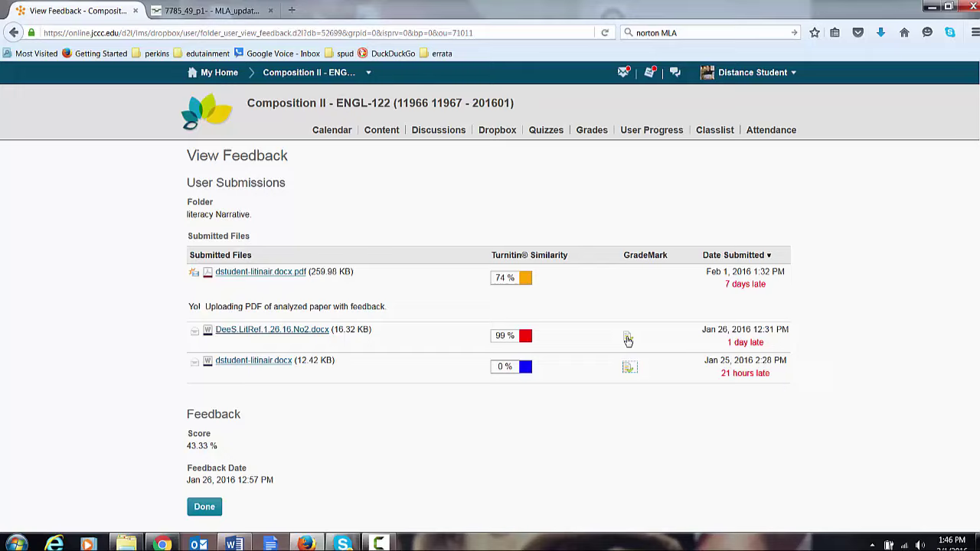
pyautogui.click(627, 341)
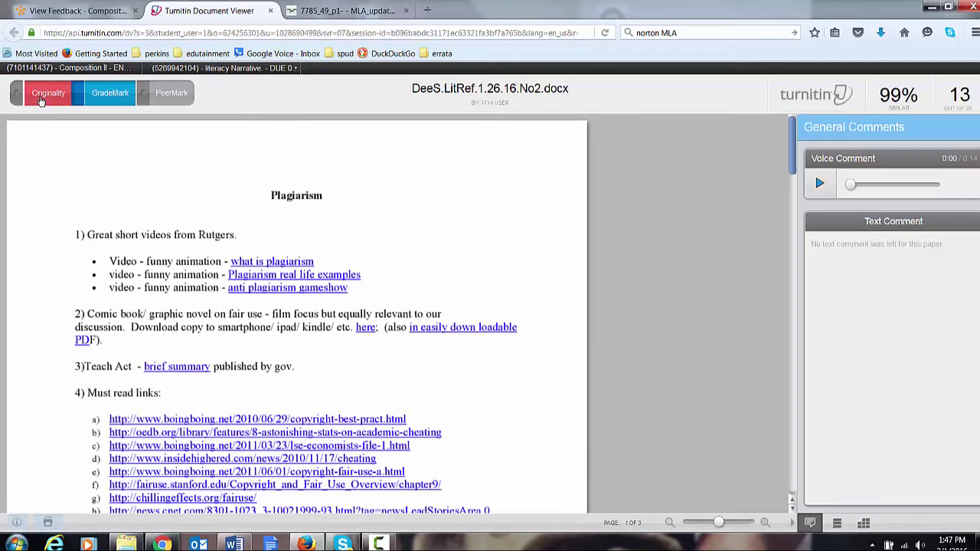
pyautogui.click(42, 98)
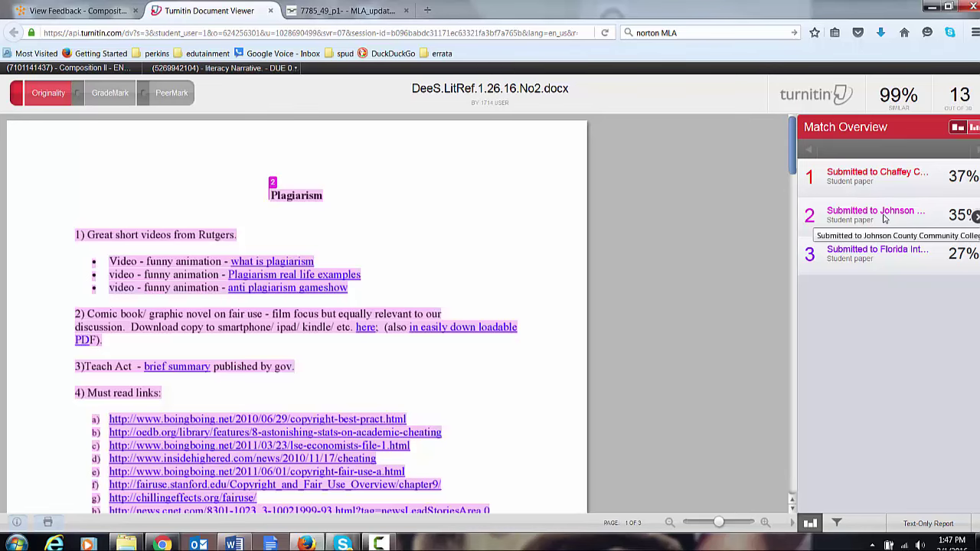
# - Scroll through the 99% similarity matches, then return to the GradeMark view
pyautogui.scroll(-3, 122, 214)
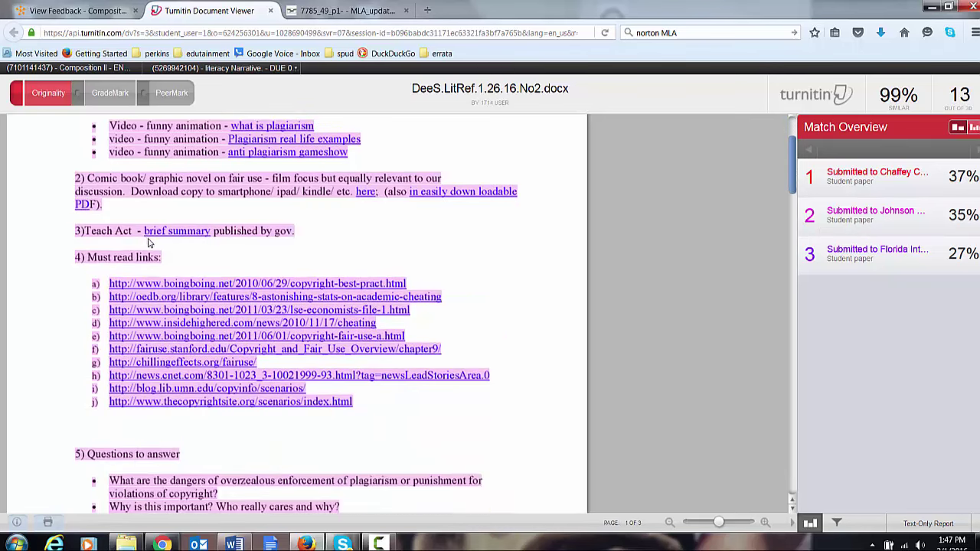
pyautogui.scroll(-9, 149, 243)
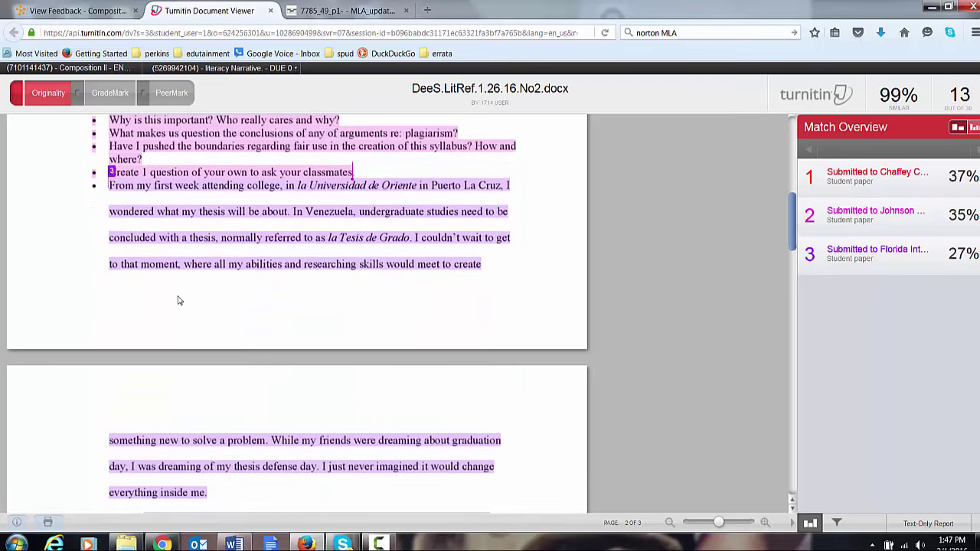
pyautogui.scroll(-12, 178, 301)
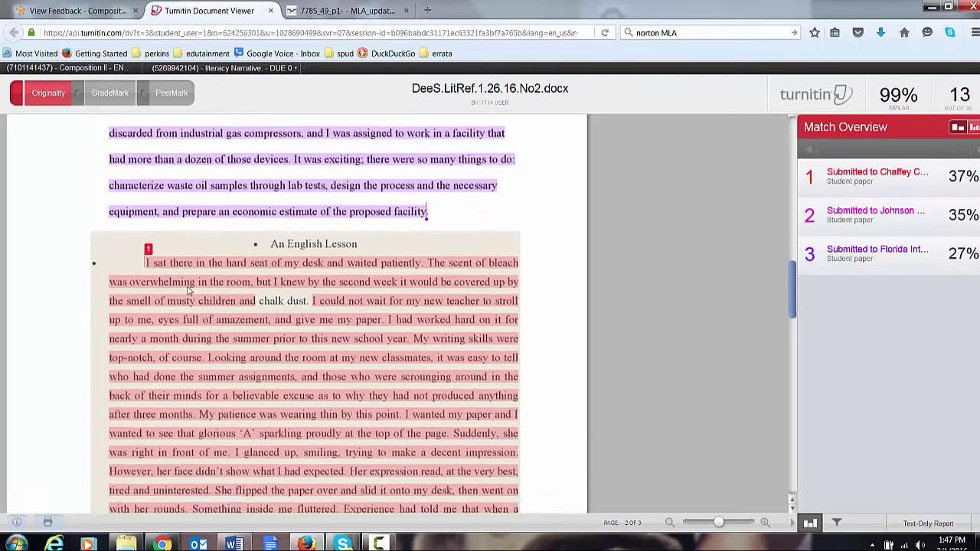
pyautogui.scroll(-1, 189, 291)
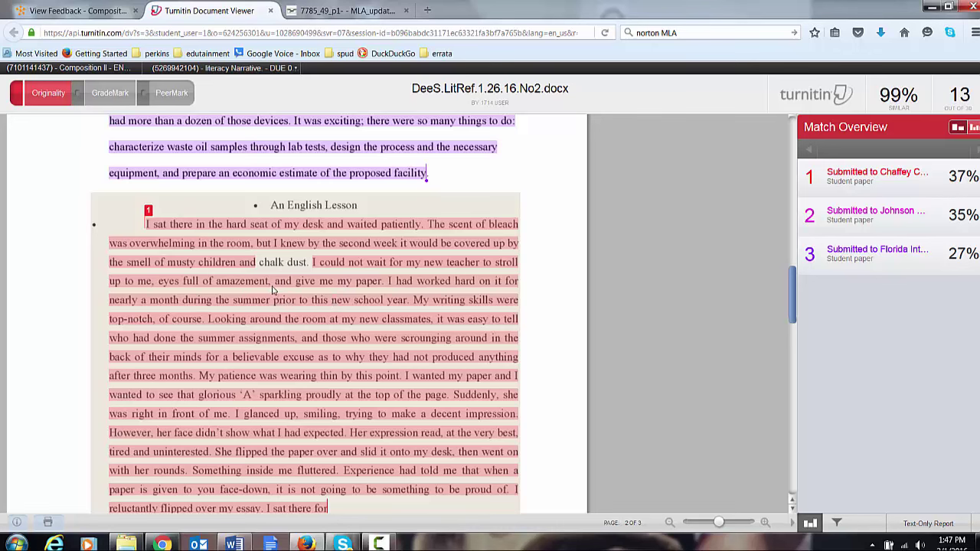
pyautogui.scroll(-2, 257, 265)
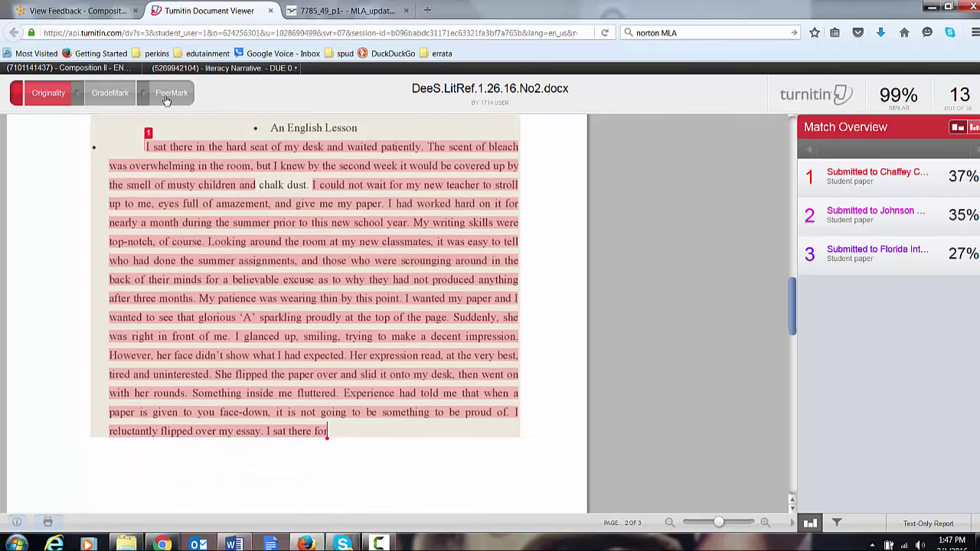
pyautogui.click(113, 95)
pyautogui.scroll(6, 295, 288)
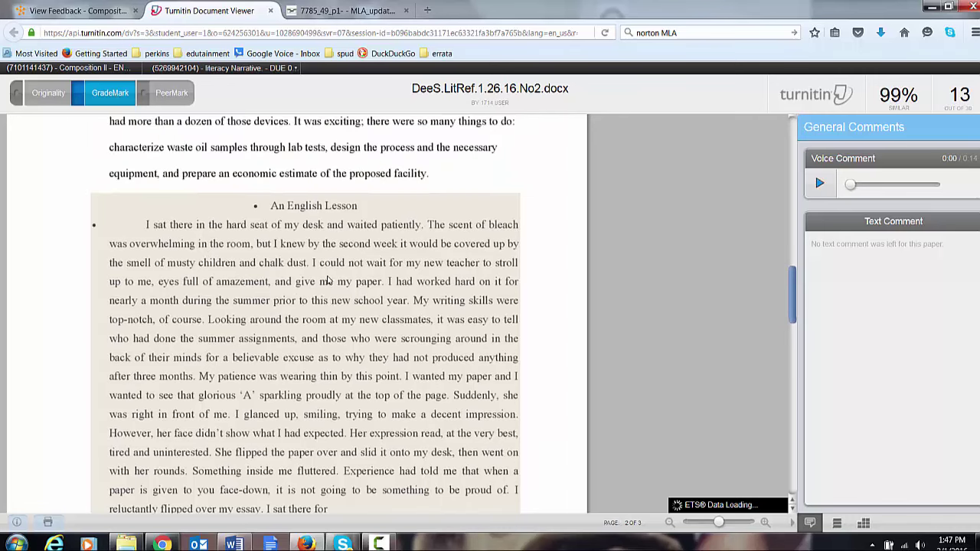
pyautogui.scroll(12, 295, 289)
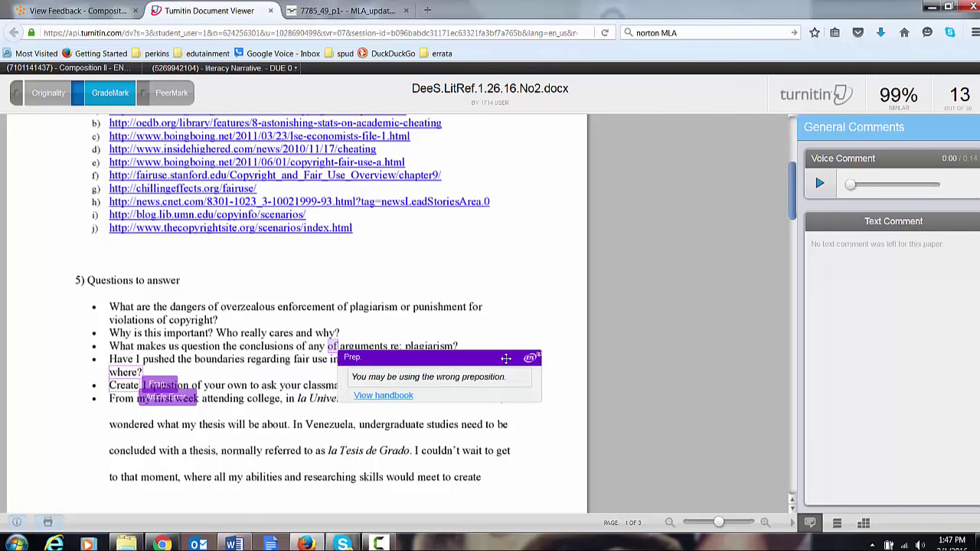
pyautogui.scroll(5, 393, 284)
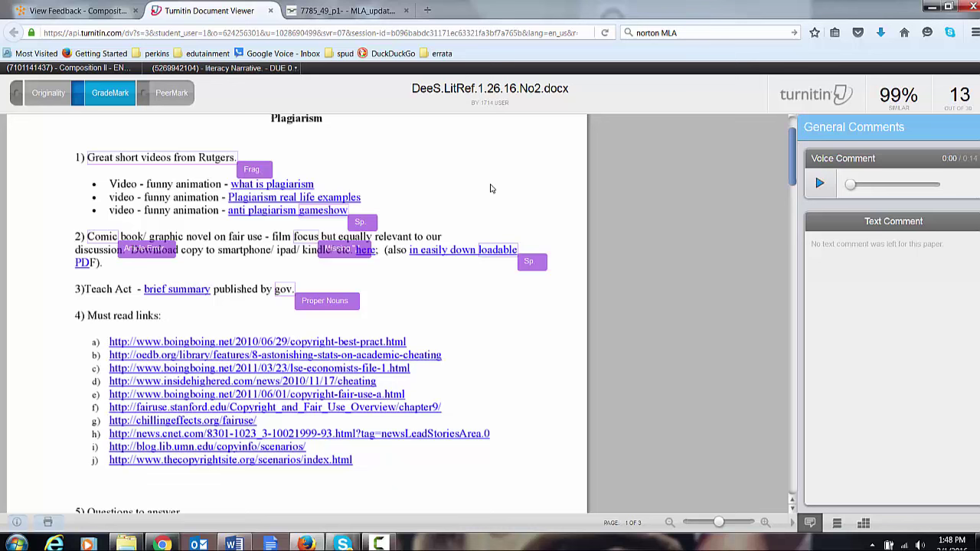
pyautogui.scroll(-10, 492, 189)
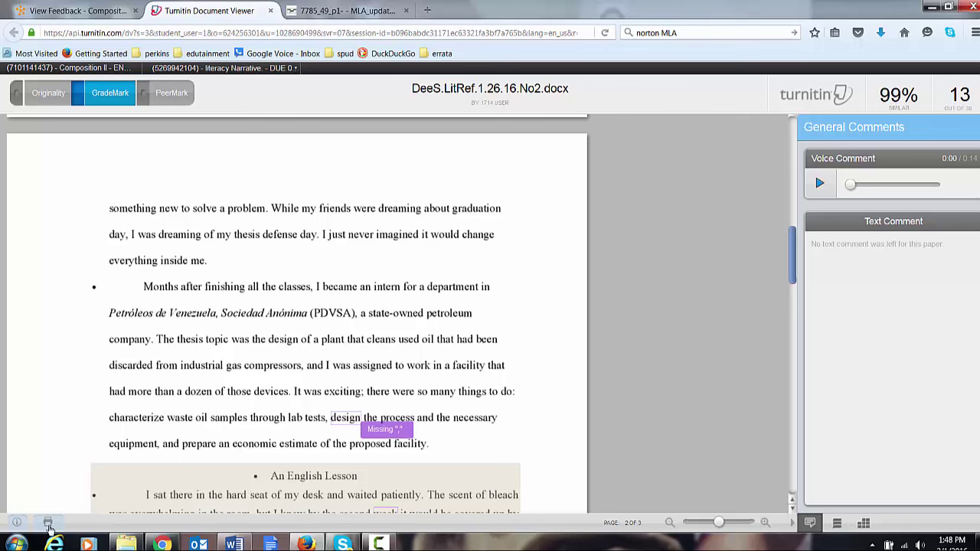
# - Download a PDF of the current marked-up view for printing and save the file
pyautogui.click(47, 523)
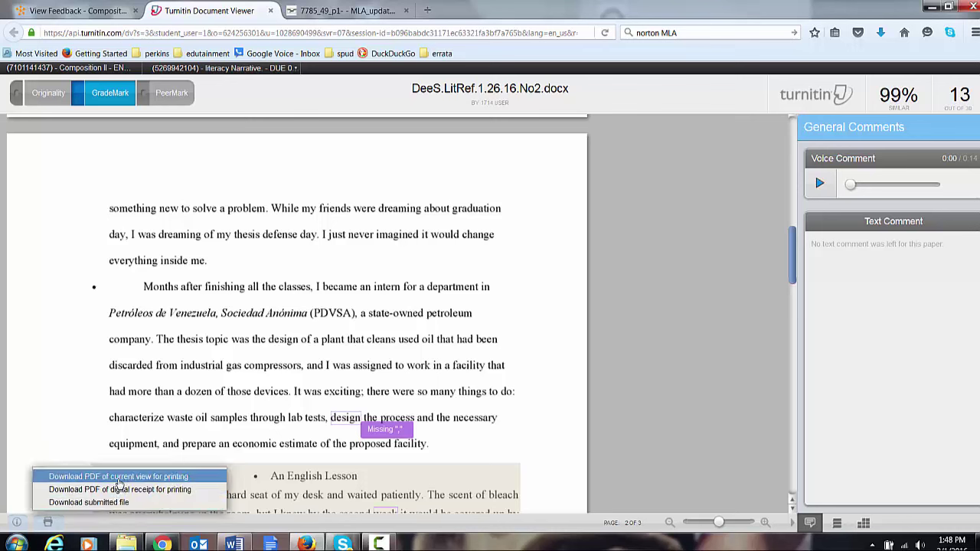
pyautogui.click(119, 476)
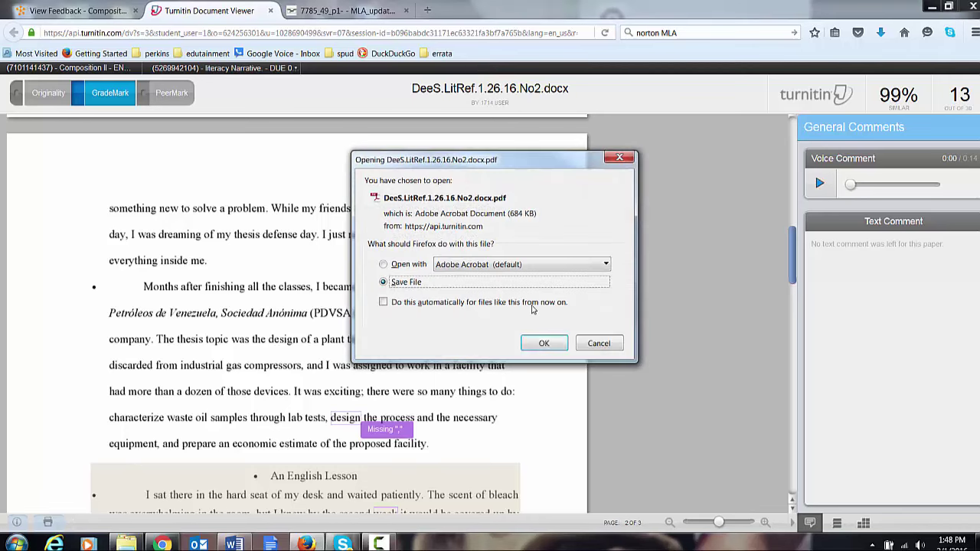
pyautogui.click(543, 345)
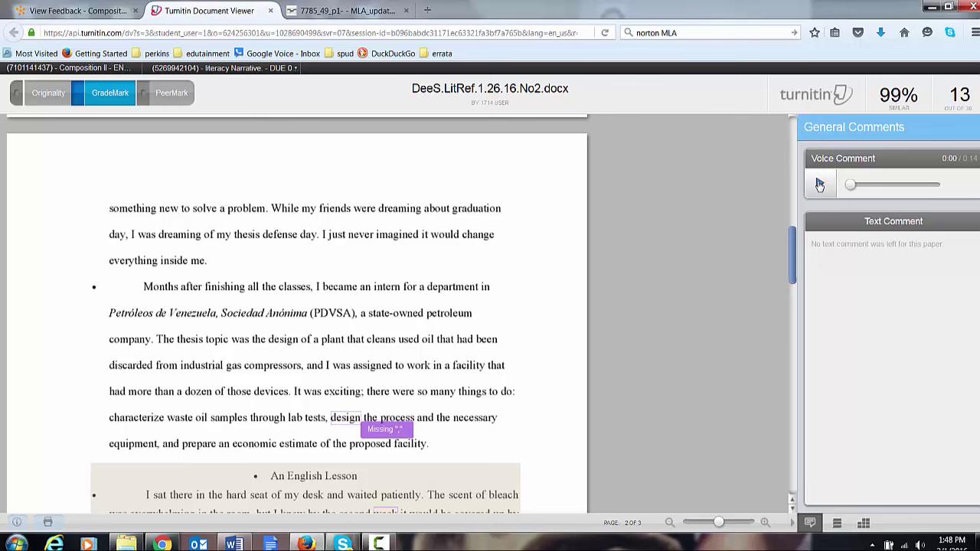
# - Play the start of the 14-second instructor voice comment, then pause it
pyautogui.click(820, 184)
pyautogui.click(820, 184)
# - Show the full rubric, down to mechanics 3/3, for a total of 13/30 (43.33%)
pyautogui.click(864, 525)
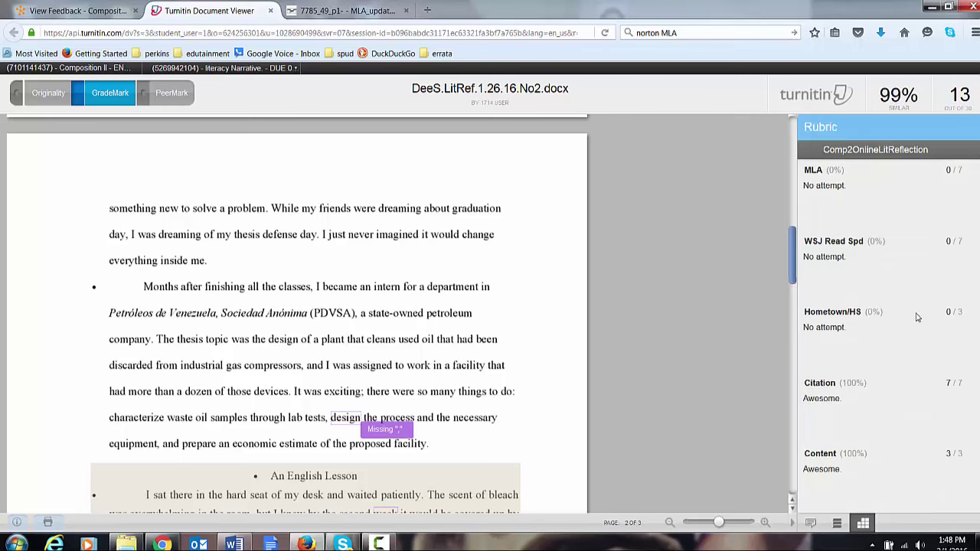
pyautogui.scroll(-3, 903, 408)
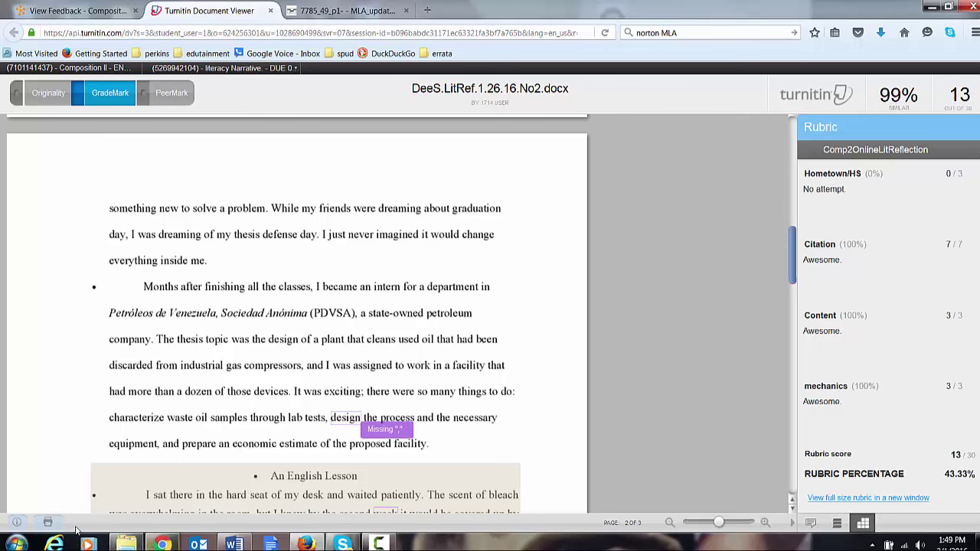
pyautogui.click(48, 522)
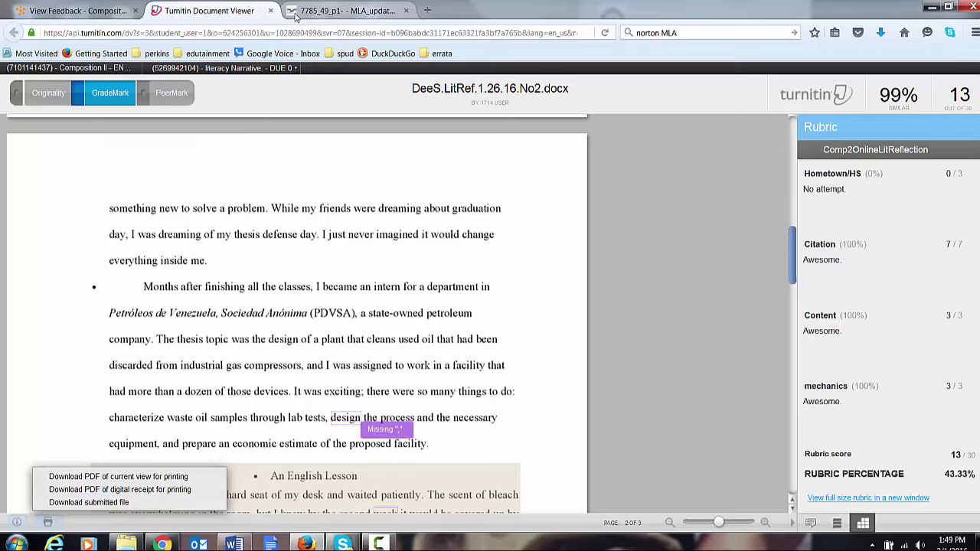
# - Close the paper, open the literacy Narrative dropbox folder, and start adding a file
pyautogui.click(270, 10)
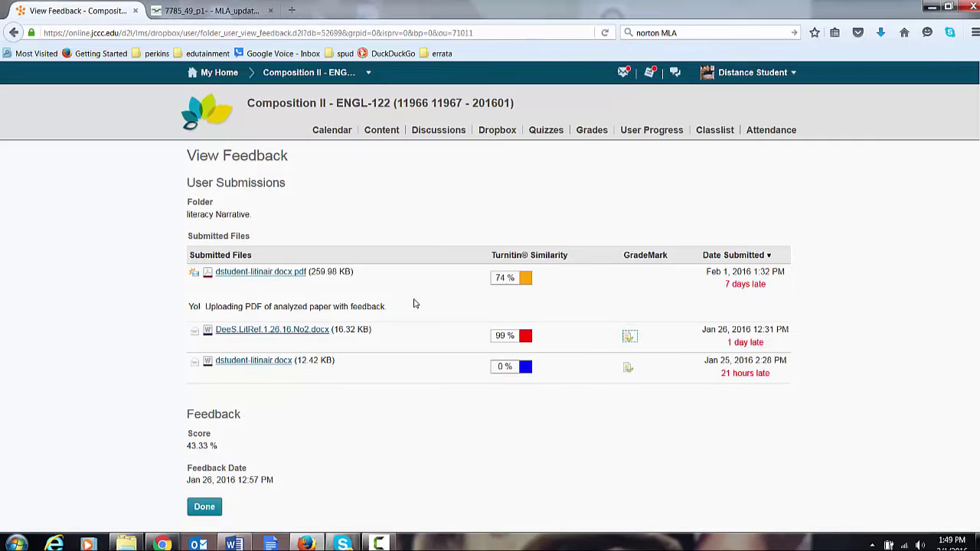
pyautogui.click(493, 134)
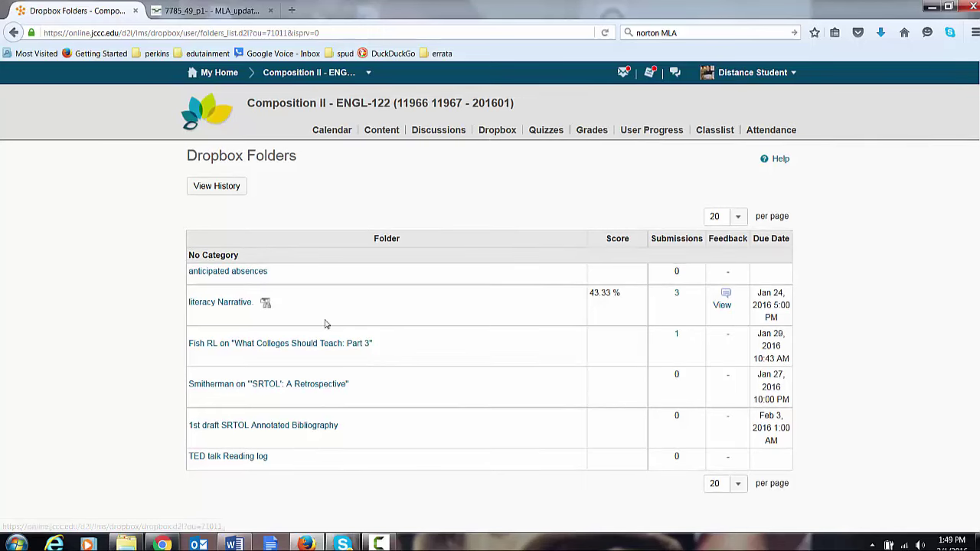
pyautogui.click(239, 303)
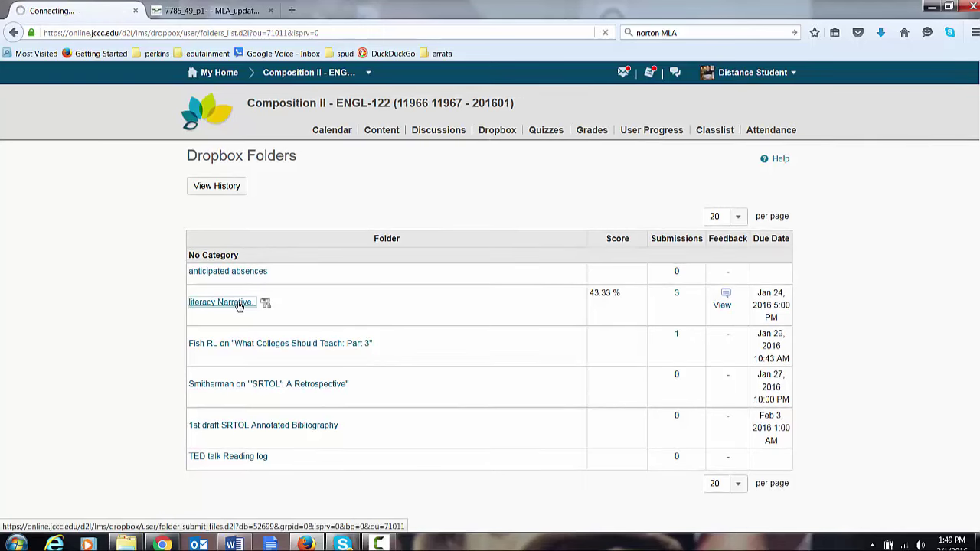
pyautogui.scroll(-4, 298, 321)
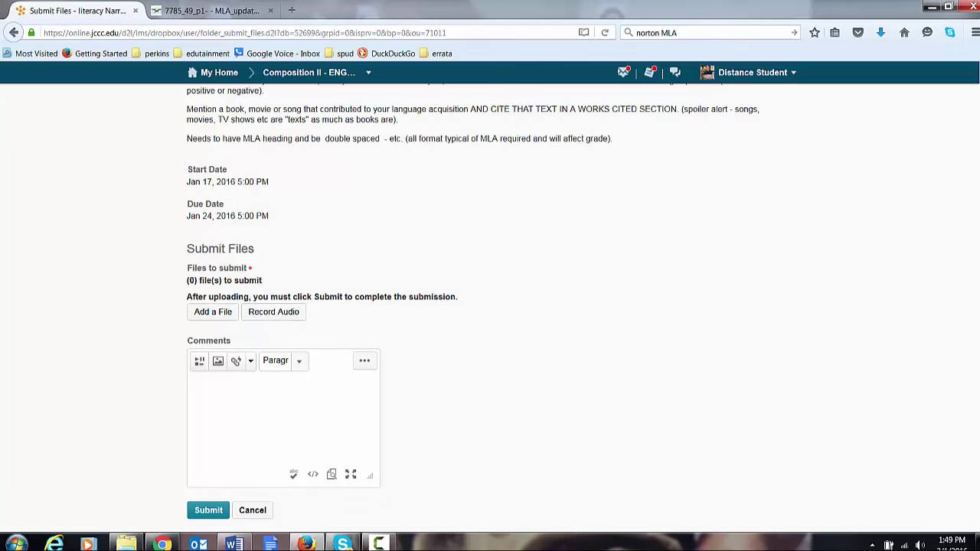
pyautogui.click(212, 320)
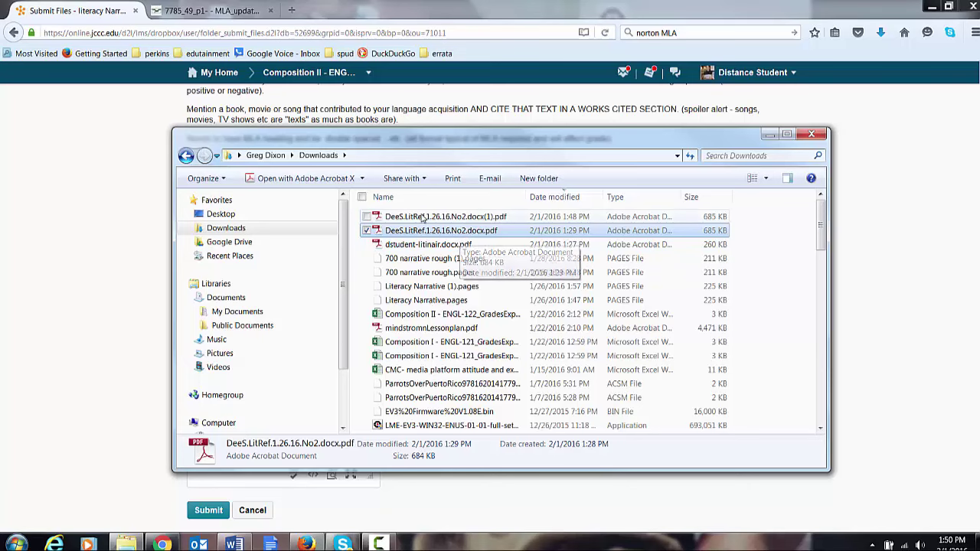
# - Open the upload dialog and place the Downloads window over it
pyautogui.moveTo(420, 143); pyautogui.dragTo(723, 159)
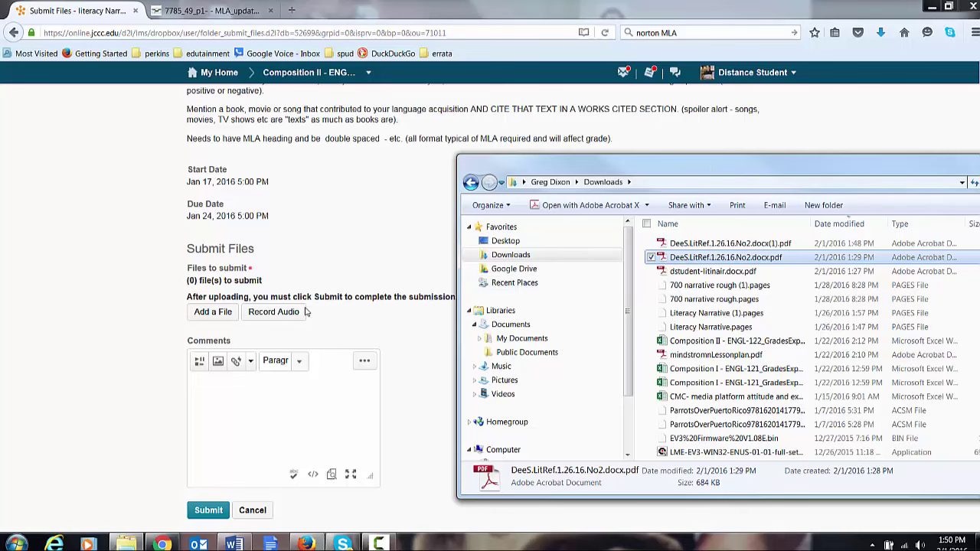
pyautogui.click(231, 313)
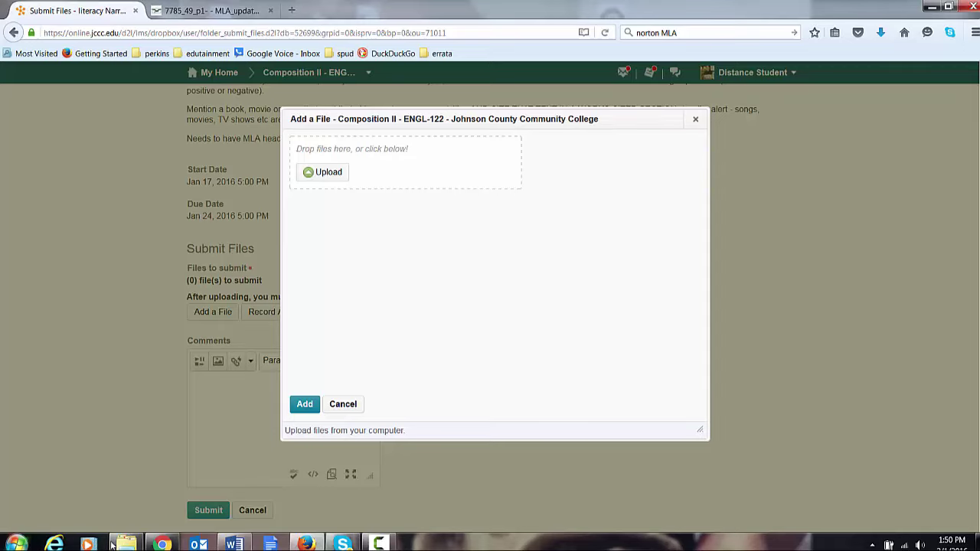
pyautogui.click(642, 169)
pyautogui.moveTo(641, 170); pyautogui.dragTo(472, 253)
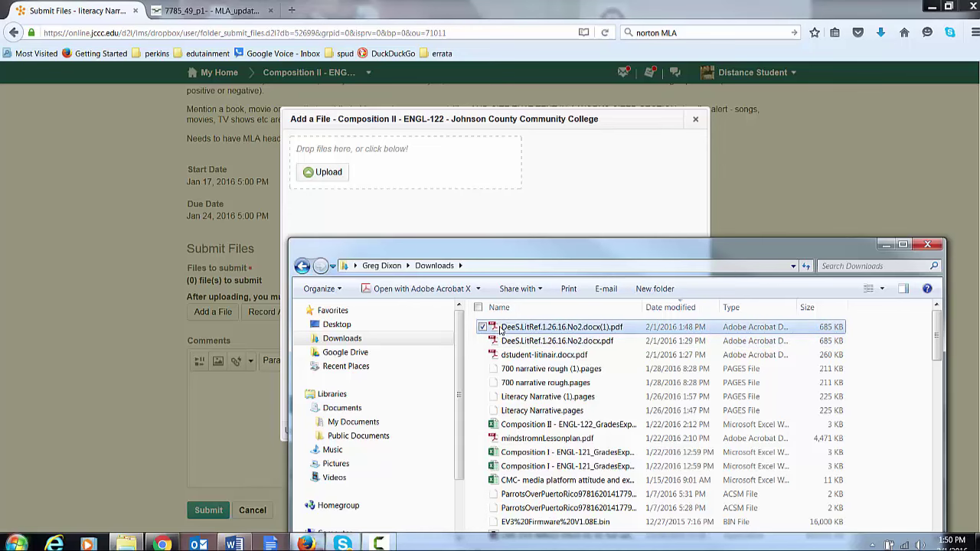
# - Drop the DeeS.LitRef.1.26.16.No2.docx.pdf feedback file into the upload area and add it
pyautogui.moveTo(501, 337); pyautogui.dragTo(433, 357)
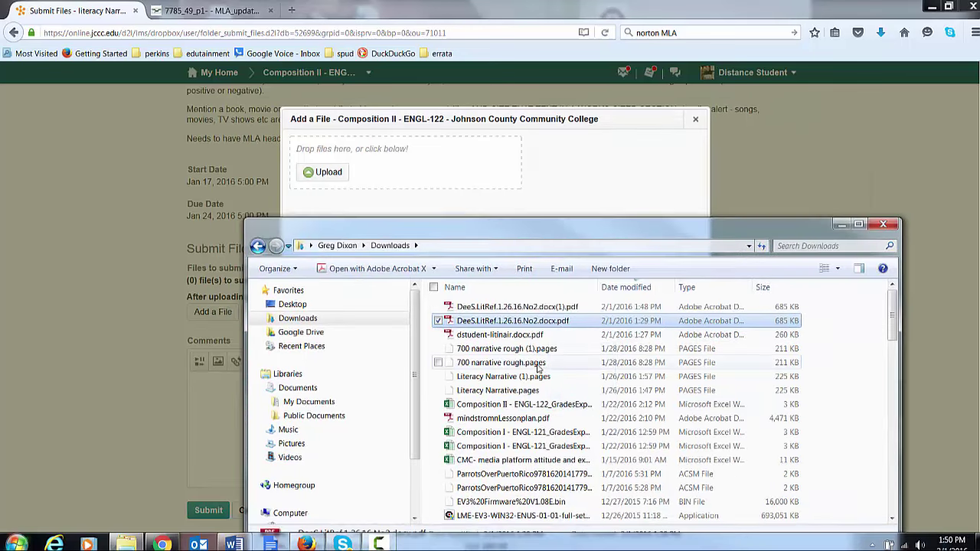
pyautogui.doubleClick(530, 322)
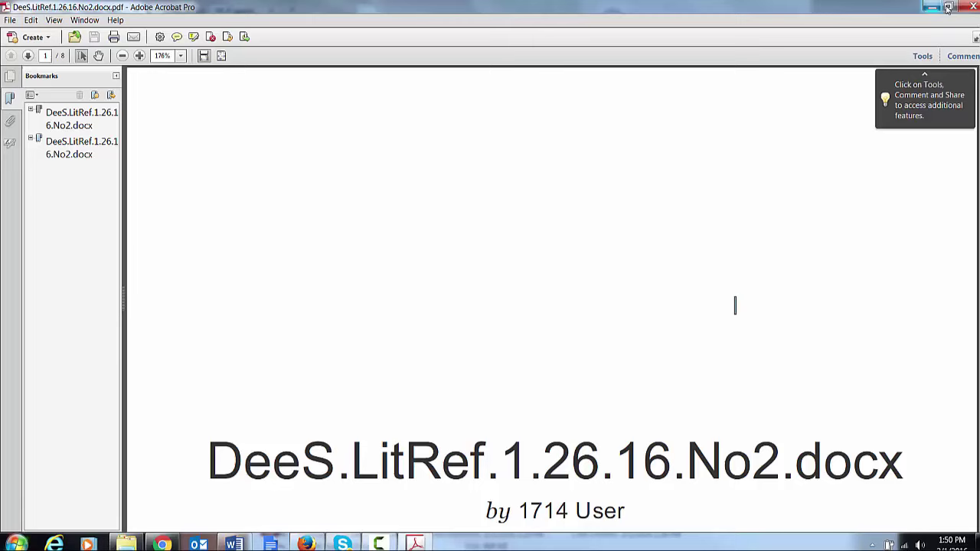
pyautogui.click(947, 6)
pyautogui.click(433, 8)
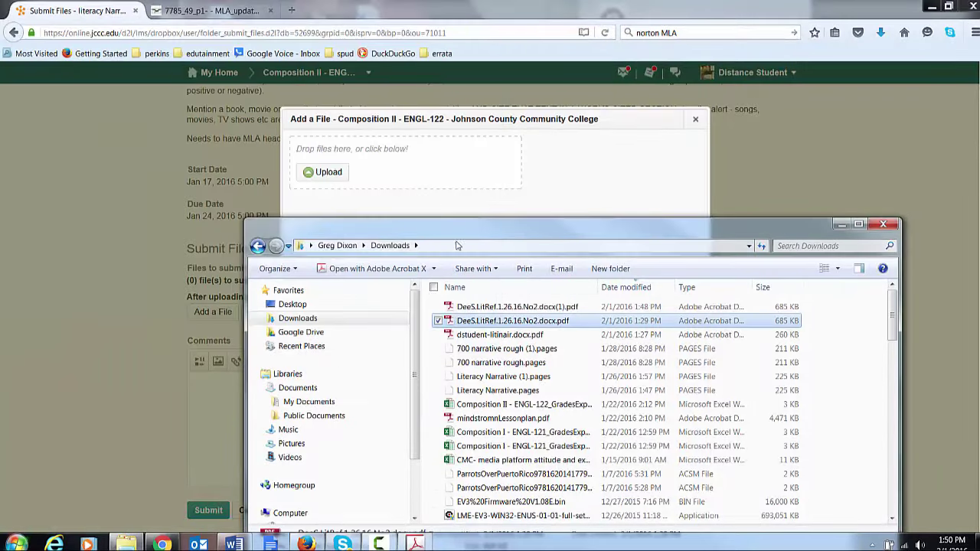
pyautogui.moveTo(470, 325); pyautogui.dragTo(343, 178)
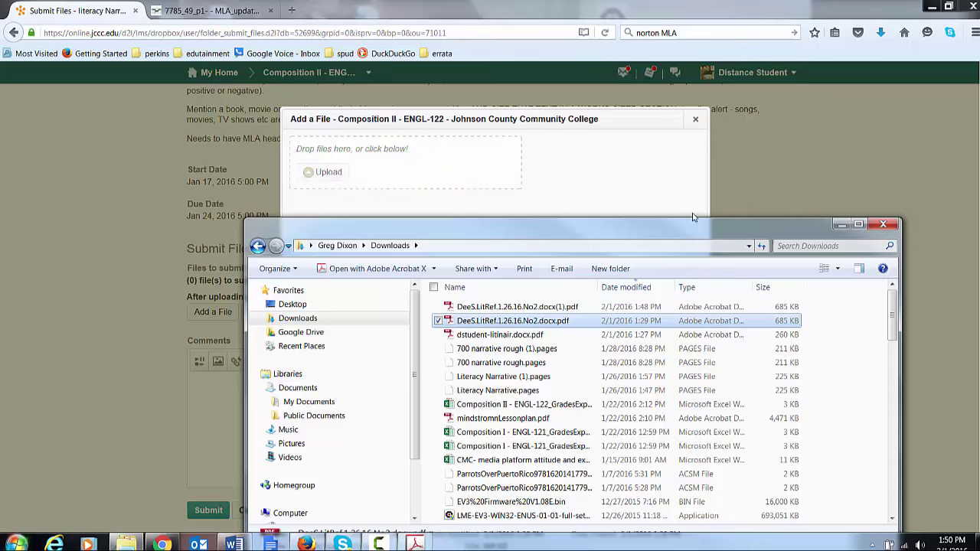
pyautogui.click(842, 225)
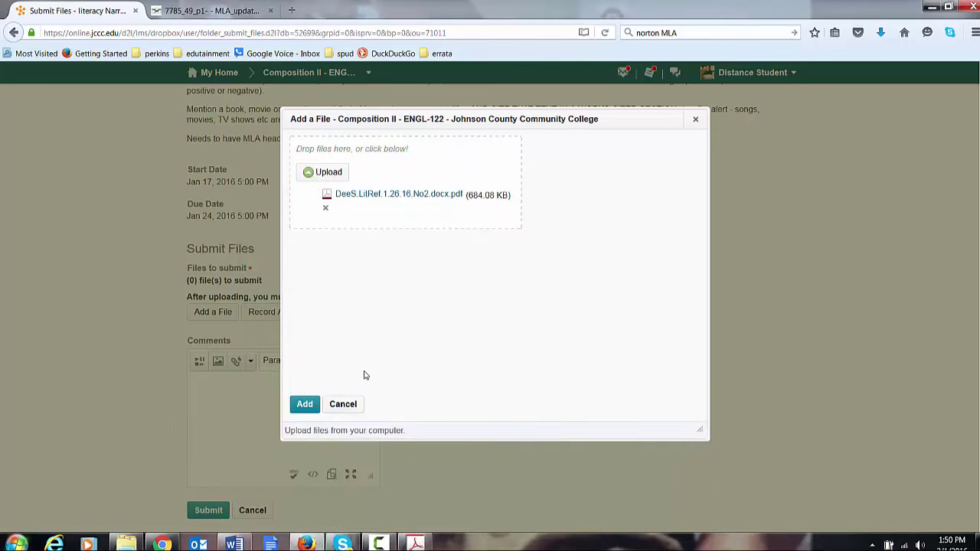
pyautogui.click(311, 402)
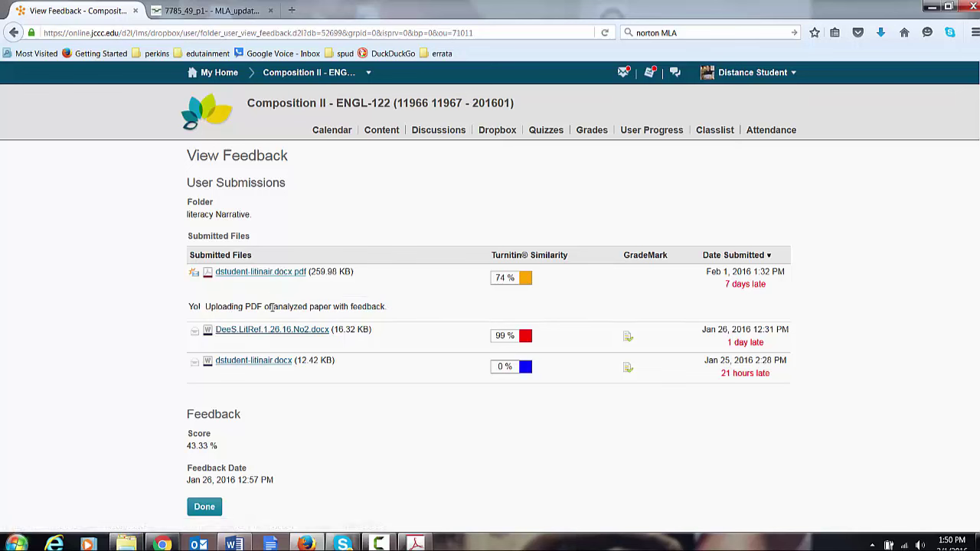
pyautogui.moveTo(245, 306); pyautogui.dragTo(389, 306)
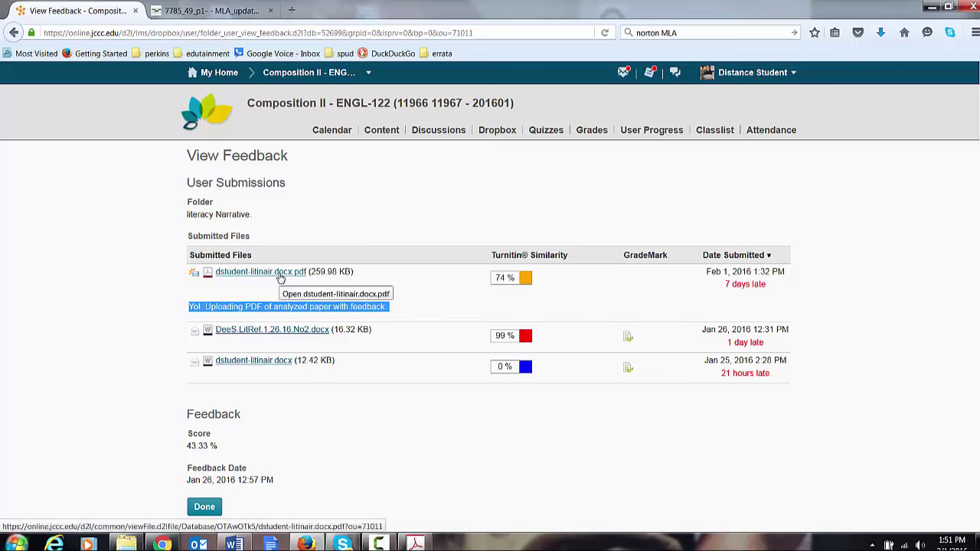
# - Open the submitted feedback PDF in maximized Acrobat and read the 13/30 GradeMark report
pyautogui.click(280, 274)
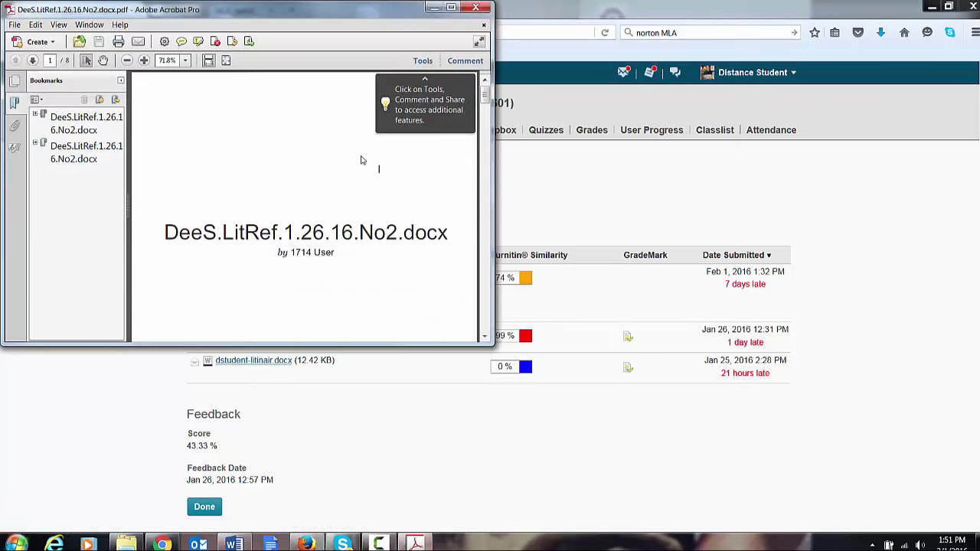
pyautogui.click(451, 7)
pyautogui.scroll(-10, 505, 242)
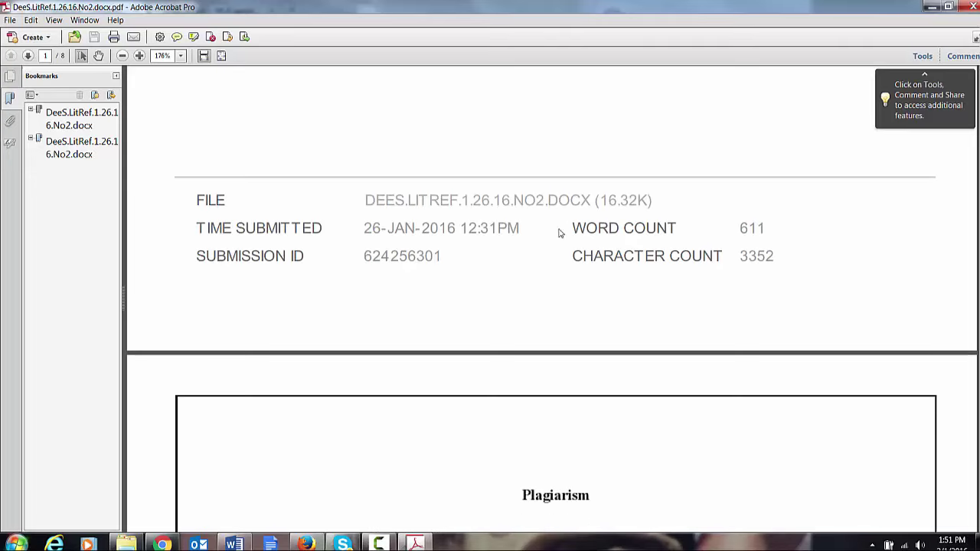
pyautogui.scroll(-10, 671, 273)
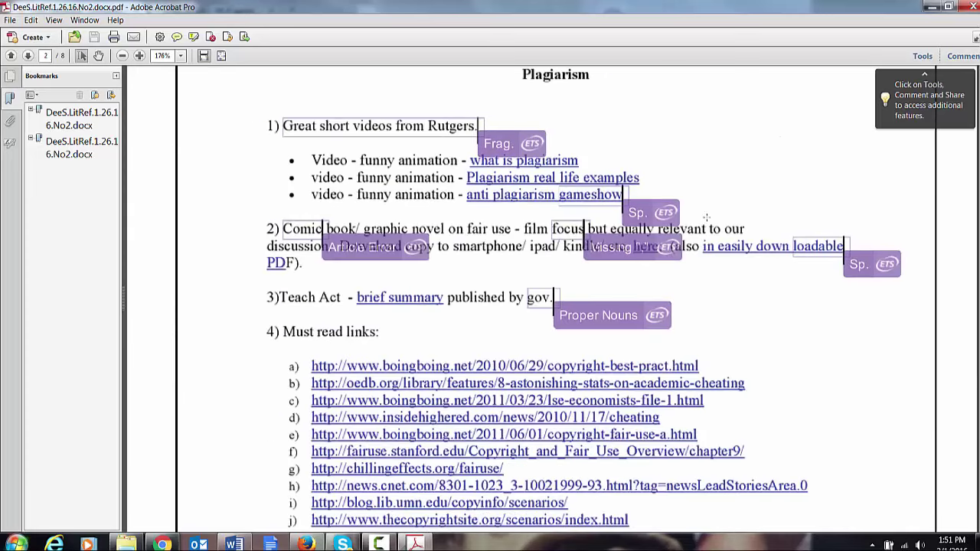
pyautogui.scroll(-15, 836, 296)
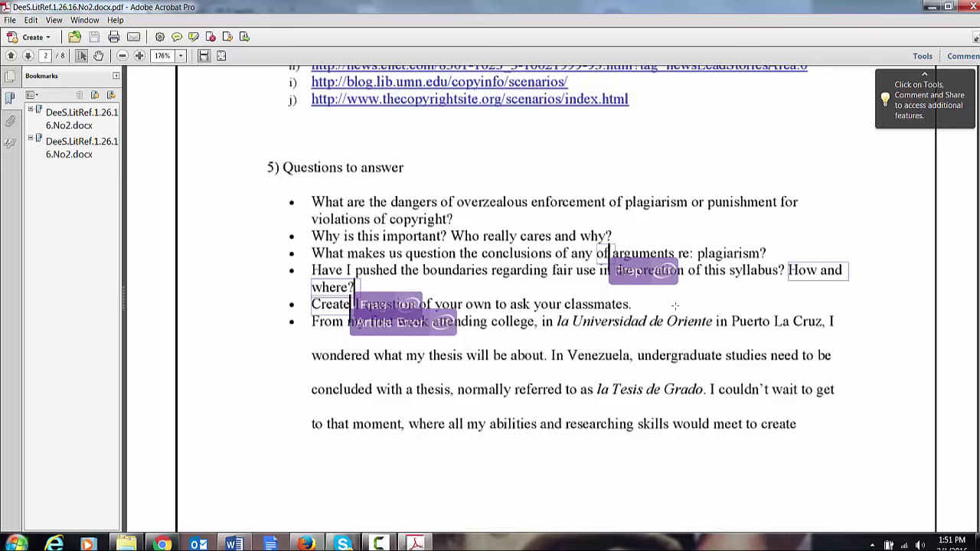
pyautogui.scroll(-10, 675, 309)
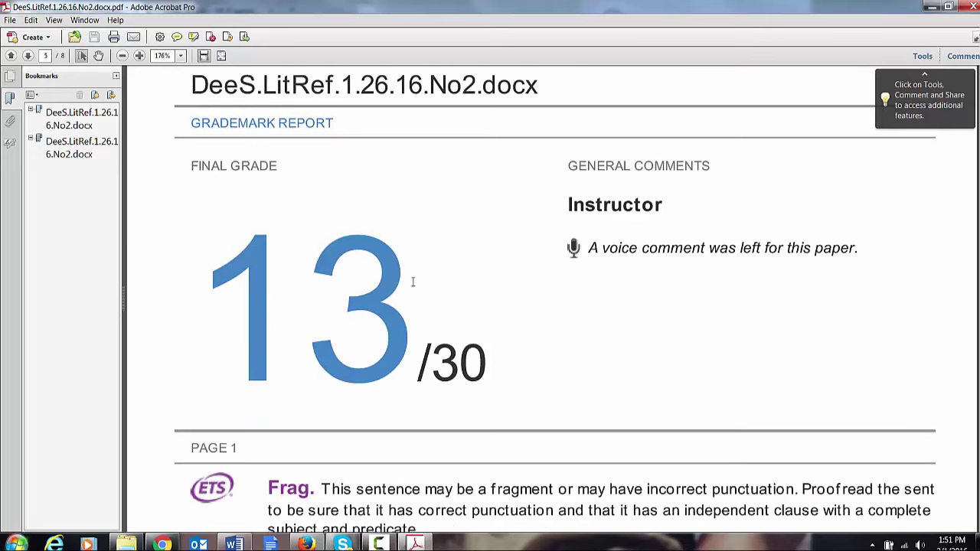
pyautogui.scroll(-3, 711, 243)
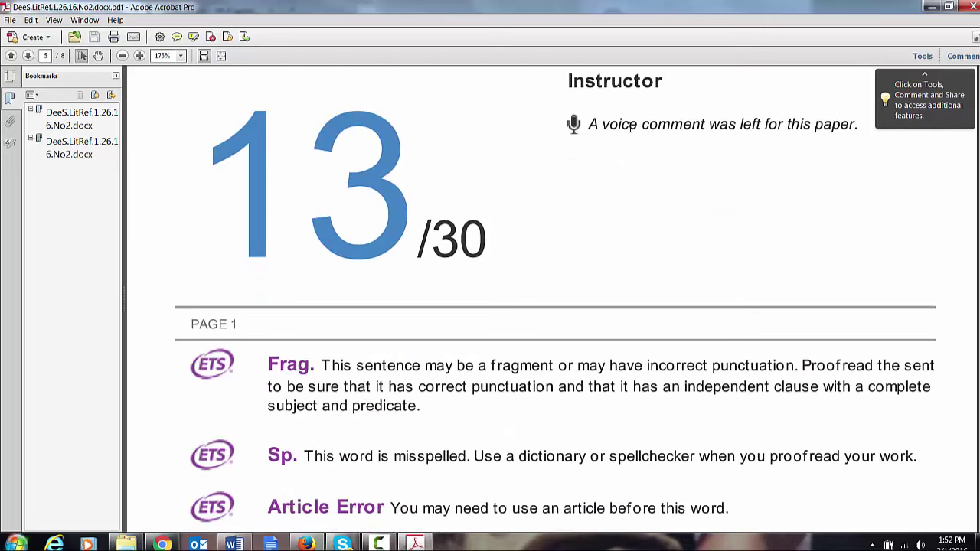
pyautogui.scroll(-2, 538, 289)
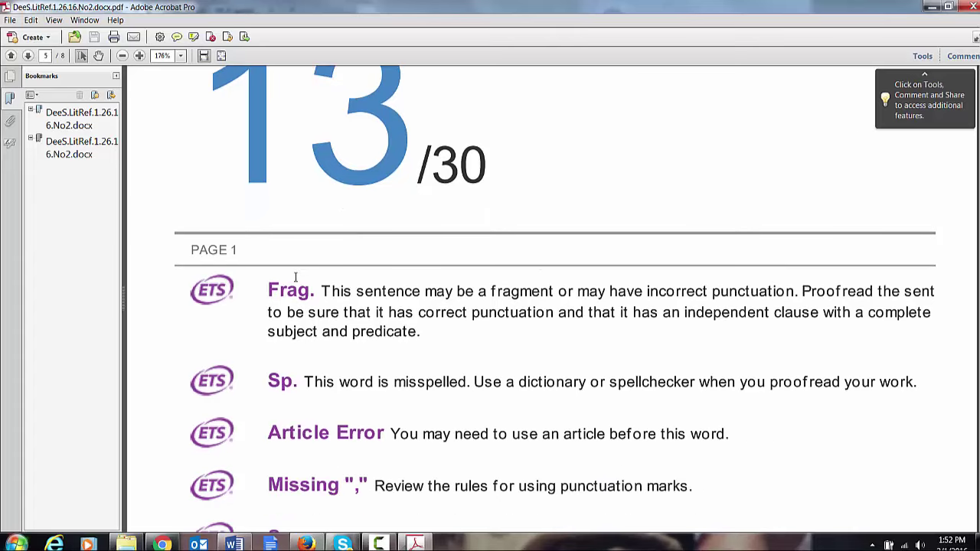
# - Scroll on through the ETS comments and the rubric
pyautogui.scroll(-2, 296, 277)
pyautogui.scroll(-8, 293, 206)
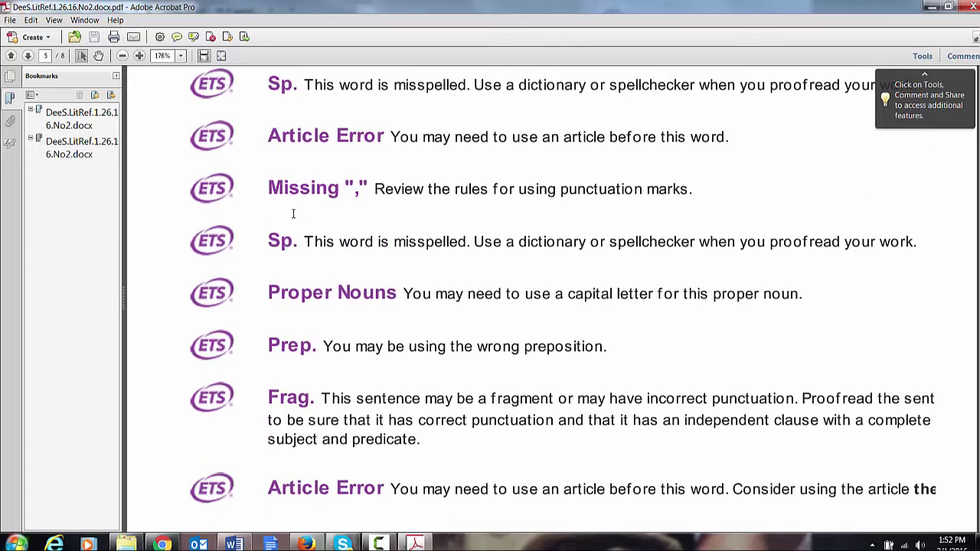
pyautogui.scroll(-10, 293, 218)
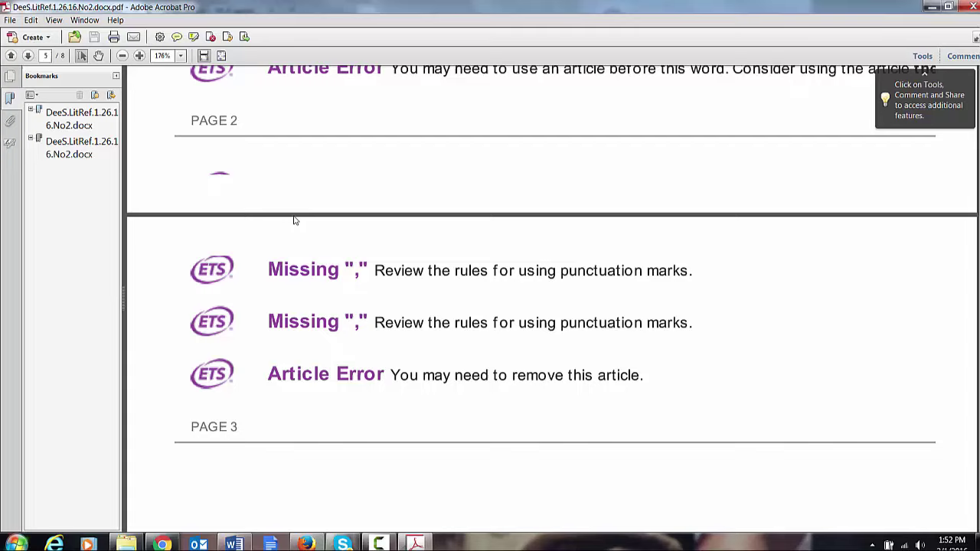
pyautogui.scroll(12, 293, 222)
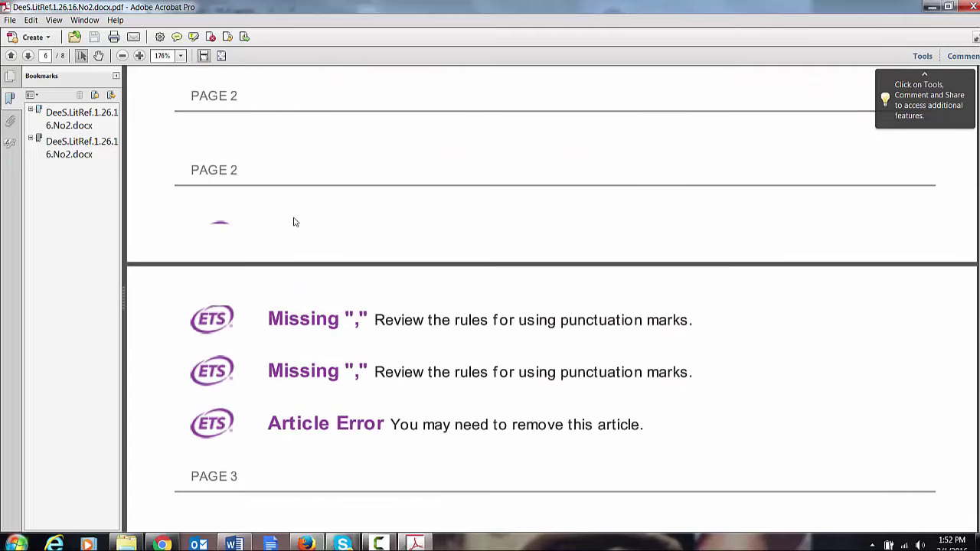
pyautogui.scroll(8, 293, 222)
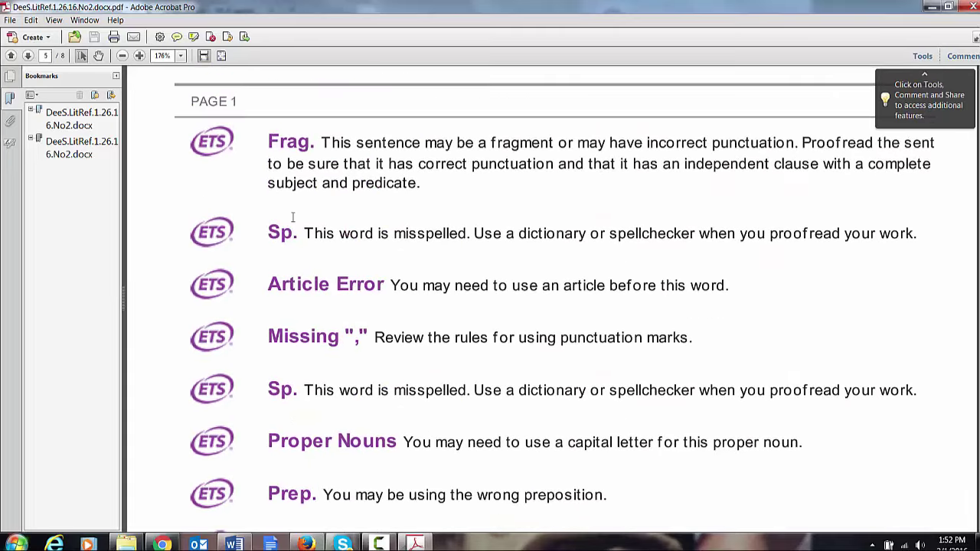
pyautogui.scroll(-3, 293, 217)
pyautogui.scroll(-17, 292, 222)
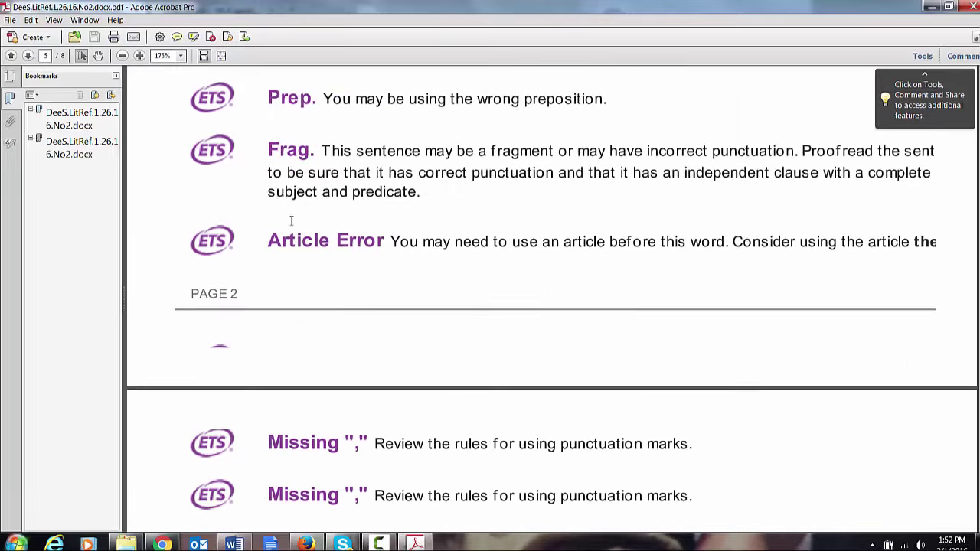
pyautogui.scroll(-15, 291, 229)
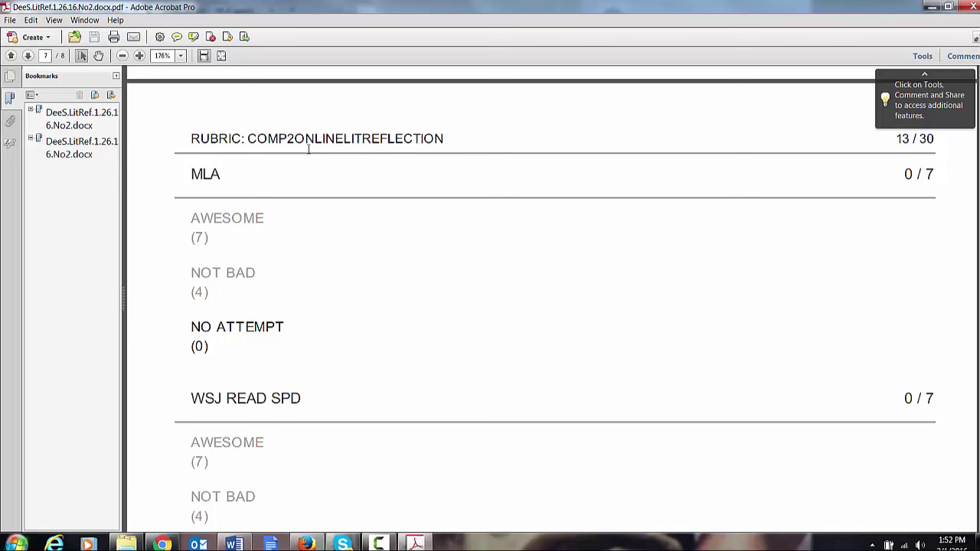
pyautogui.scroll(-2, 306, 160)
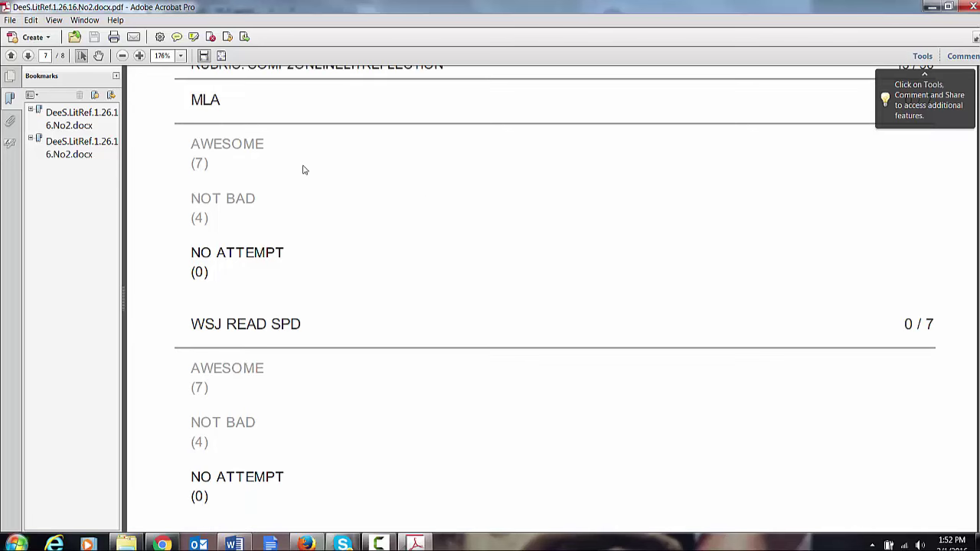
pyautogui.scroll(-14, 291, 168)
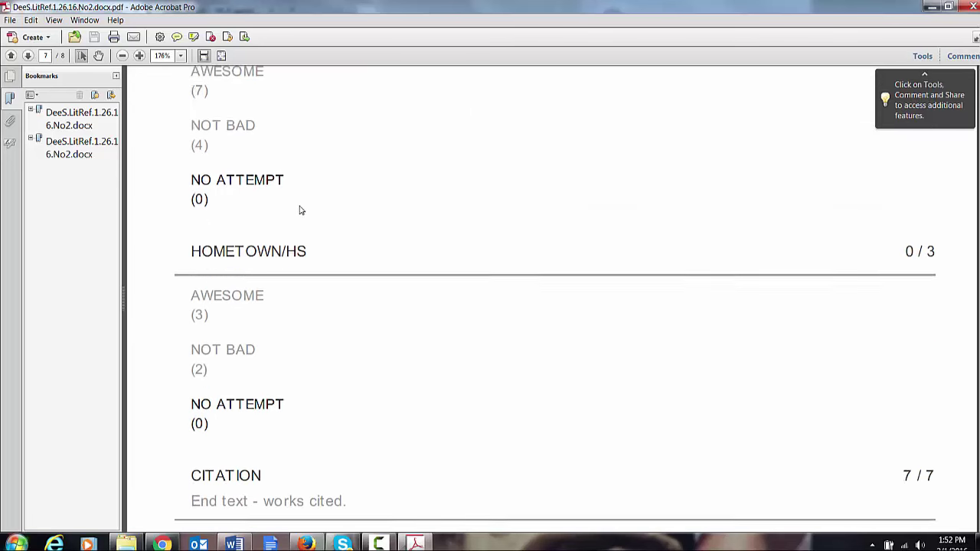
pyautogui.scroll(-5, 306, 212)
pyautogui.hotkey('alt', 'Tab')
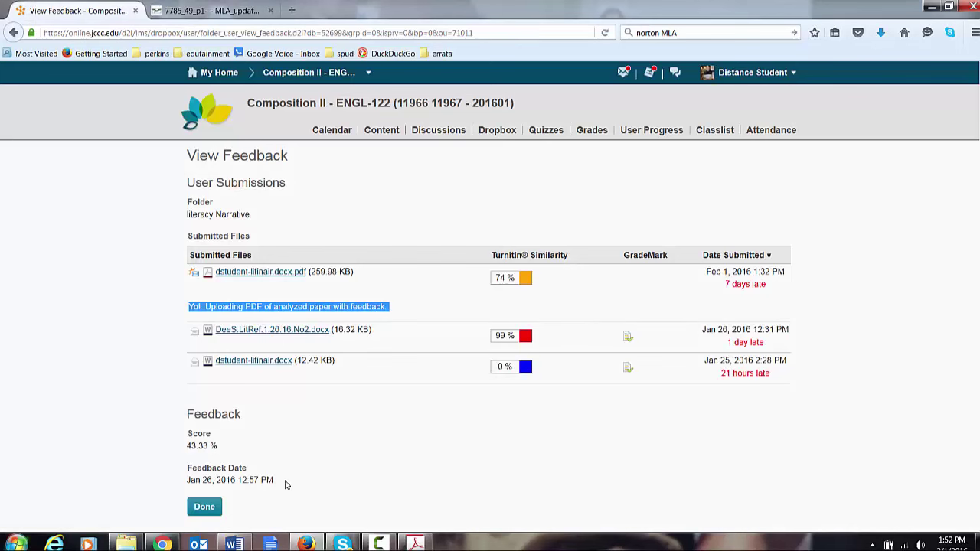